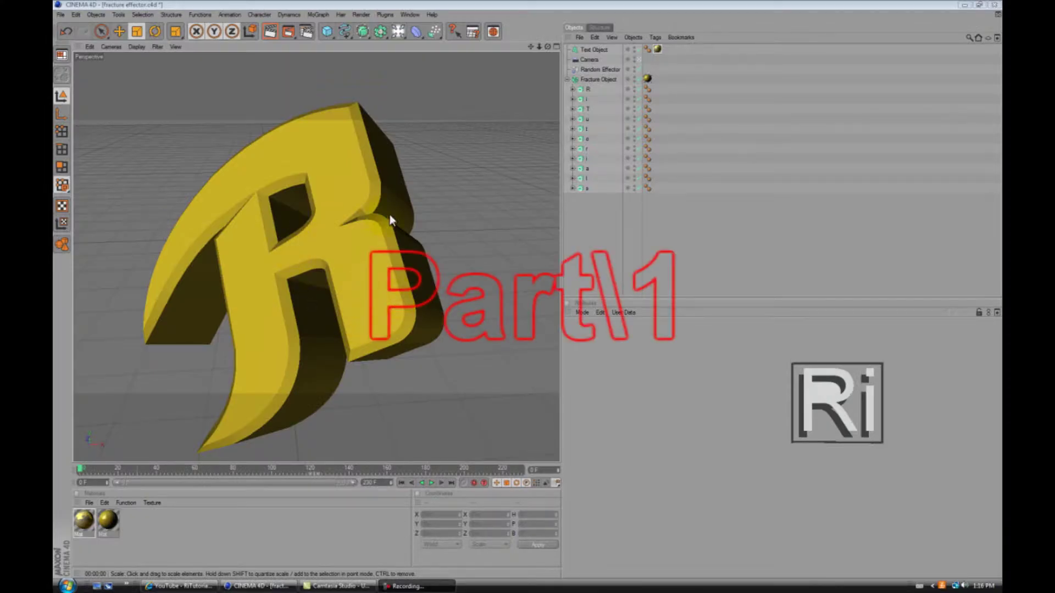
Step: Examine the scattered gold letters of the Fracture Object in the finished scene, returning the animation to frame 0
{"action": "left_click", "coordinate": [341, 238]}
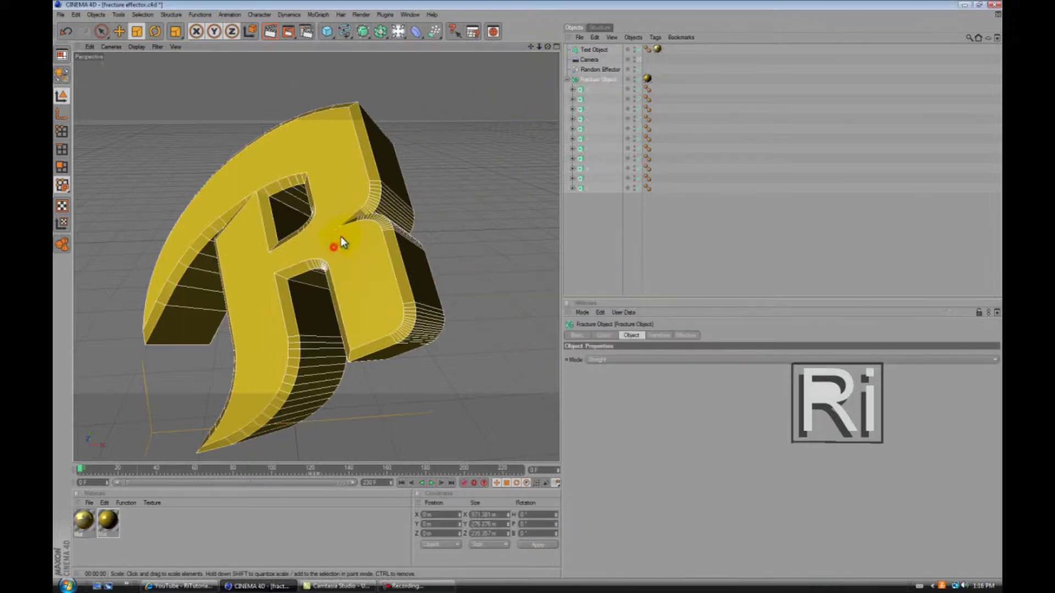
{"action": "scroll", "coordinate": [341, 237], "scroll_direction": "down", "scroll_amount": 8}
{"action": "scroll", "coordinate": [454, 154], "scroll_direction": "up", "scroll_amount": 4}
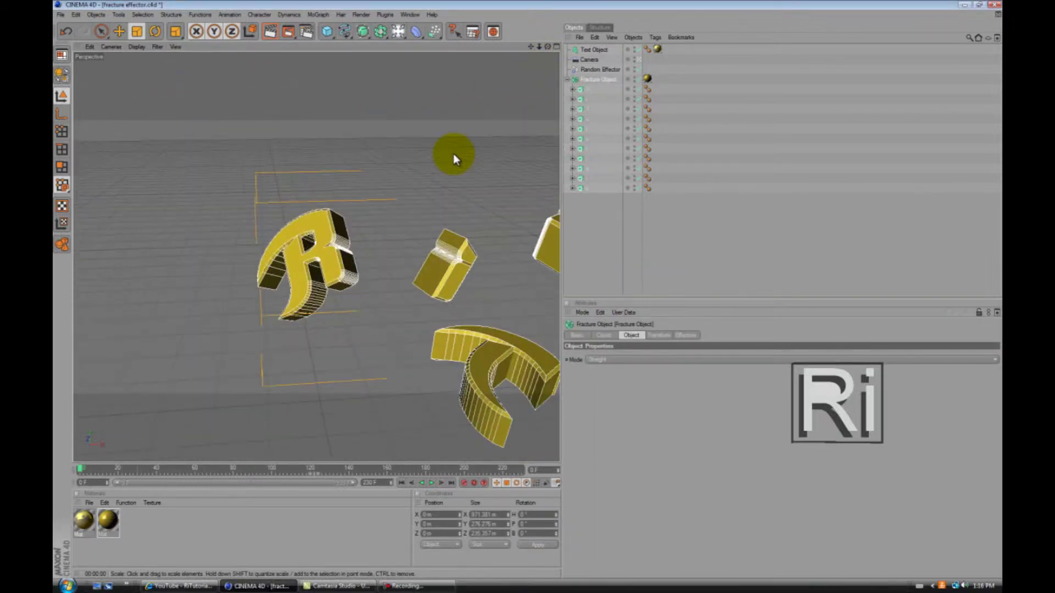
{"action": "scroll", "coordinate": [454, 154], "scroll_direction": "up", "scroll_amount": 4}
{"action": "scroll", "coordinate": [417, 154], "scroll_direction": "down", "scroll_amount": 6}
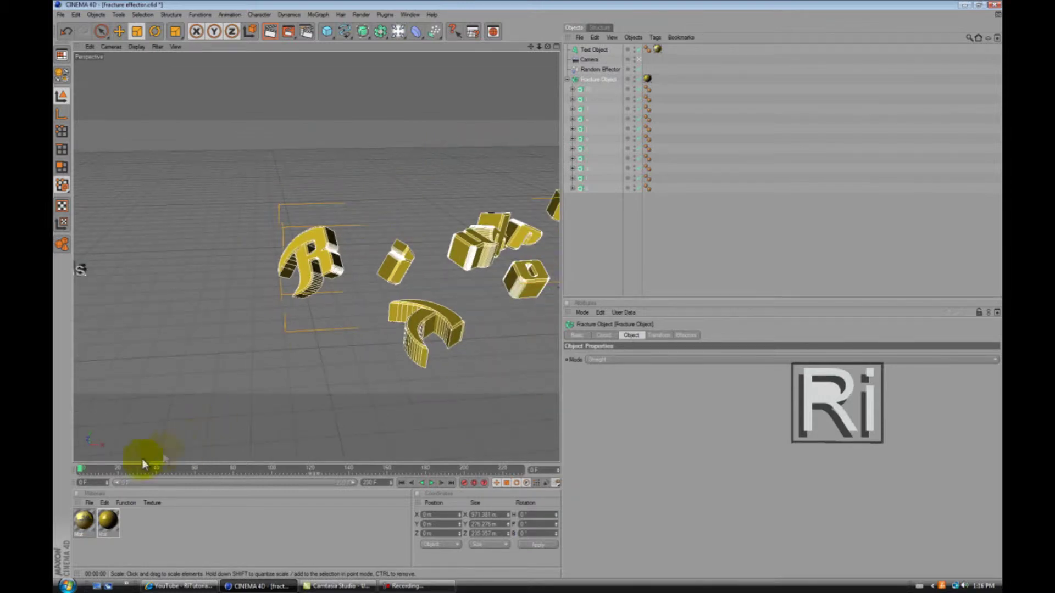
{"action": "left_click_drag", "start_coordinate": [143, 465], "coordinate": [71, 472]}
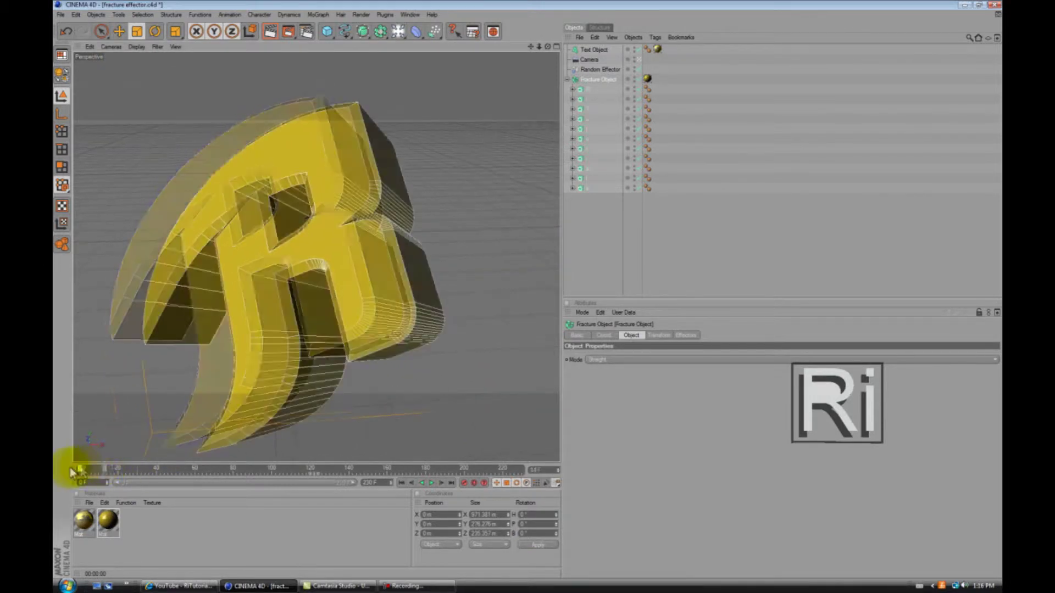
Step: Play the finished fracture animation until the text is assembled and render a preview of that frame in the viewport
{"action": "left_click", "coordinate": [432, 483]}
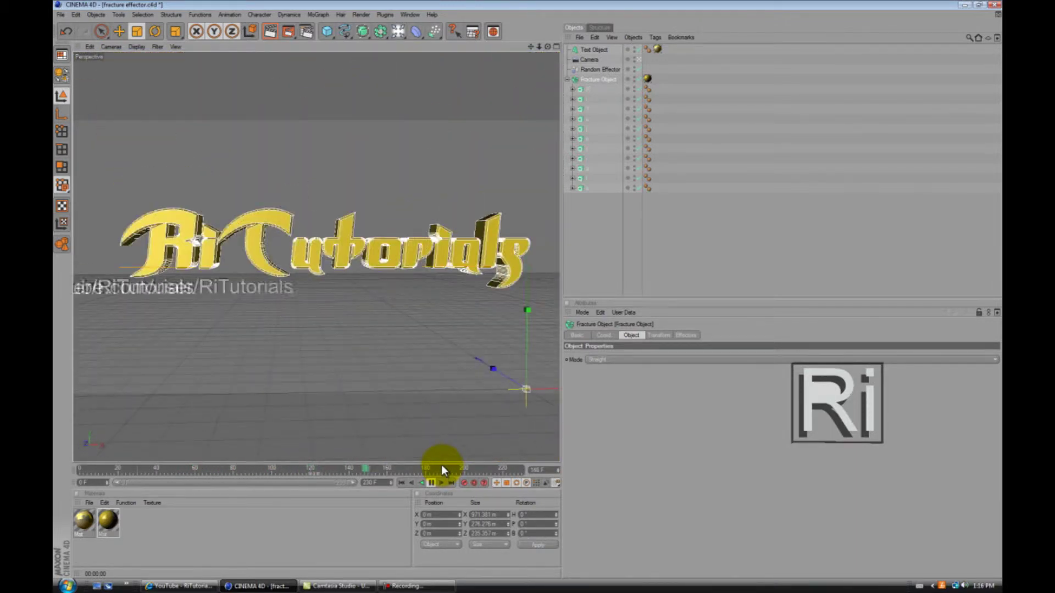
{"action": "left_click", "coordinate": [431, 483]}
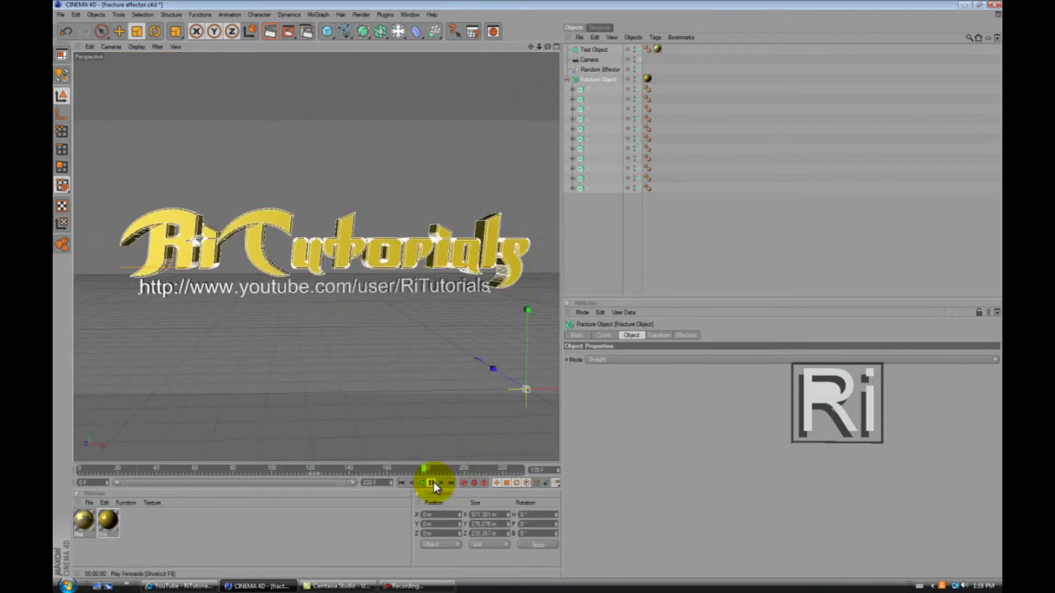
{"action": "left_click", "coordinate": [269, 31]}
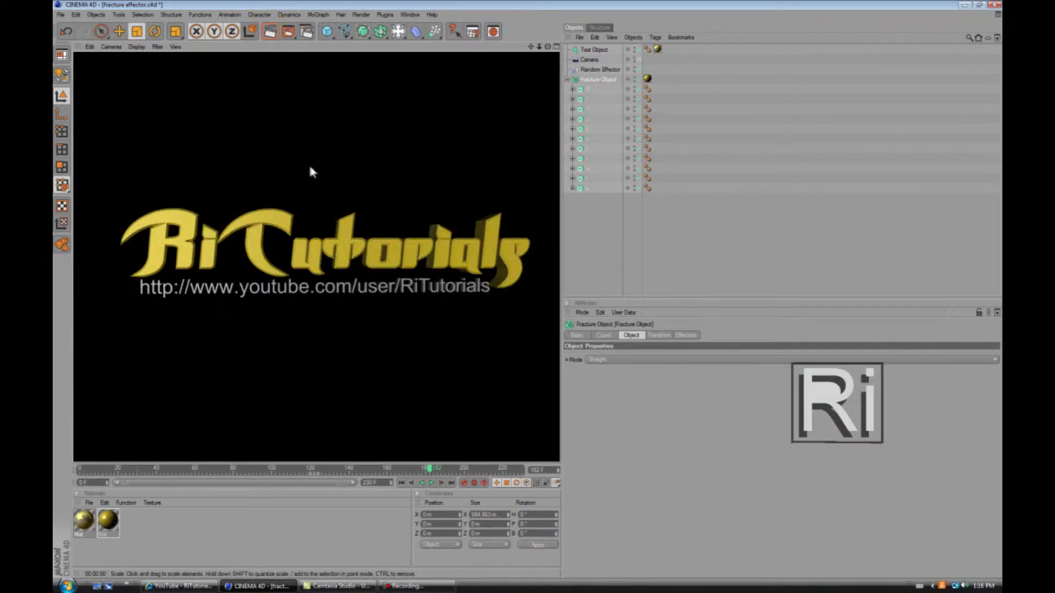
{"action": "mouse_move", "coordinate": [431, 470]}
{"action": "left_mouse_down"}
{"action": "mouse_move", "coordinate": [316, 451]}
{"action": "mouse_move", "coordinate": [421, 461]}
{"action": "left_mouse_up"}
Step: Create a new empty scene and add a MoGraph Text Object to it
{"action": "left_click", "coordinate": [60, 14]}
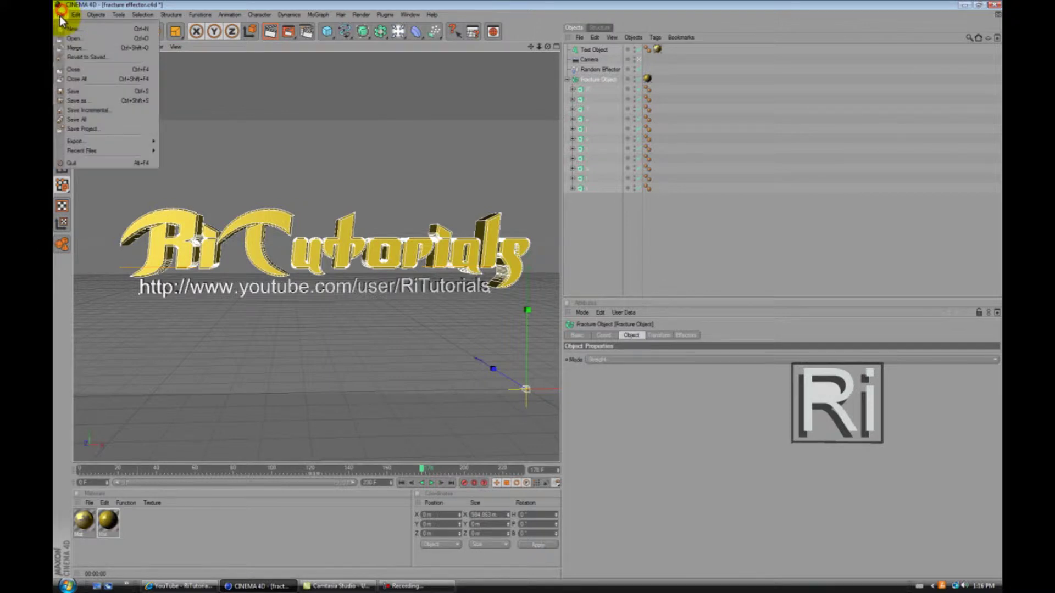
{"action": "left_click", "coordinate": [77, 30]}
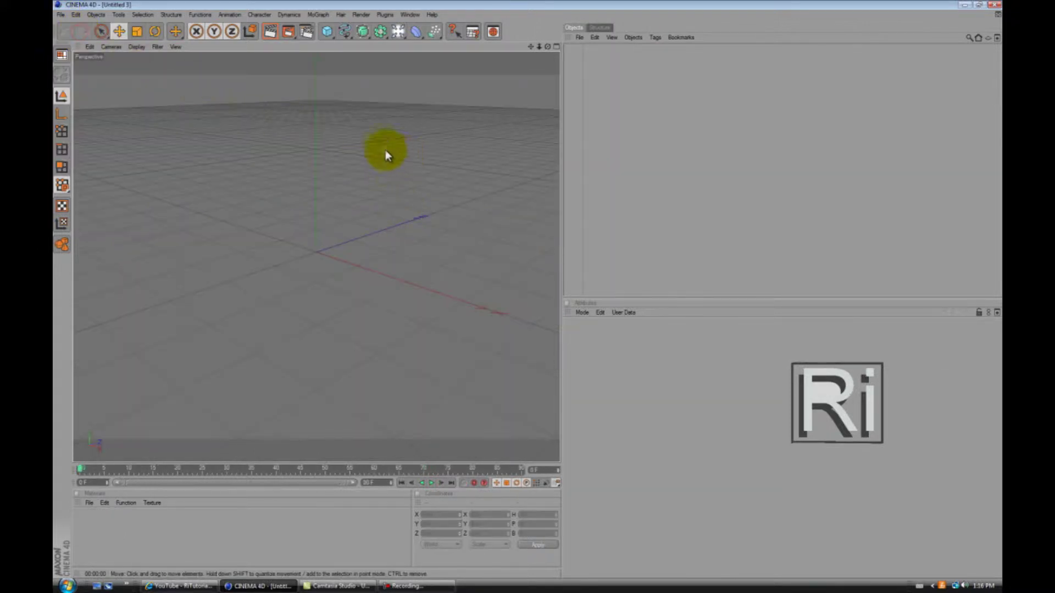
{"action": "left_click", "coordinate": [319, 15]}
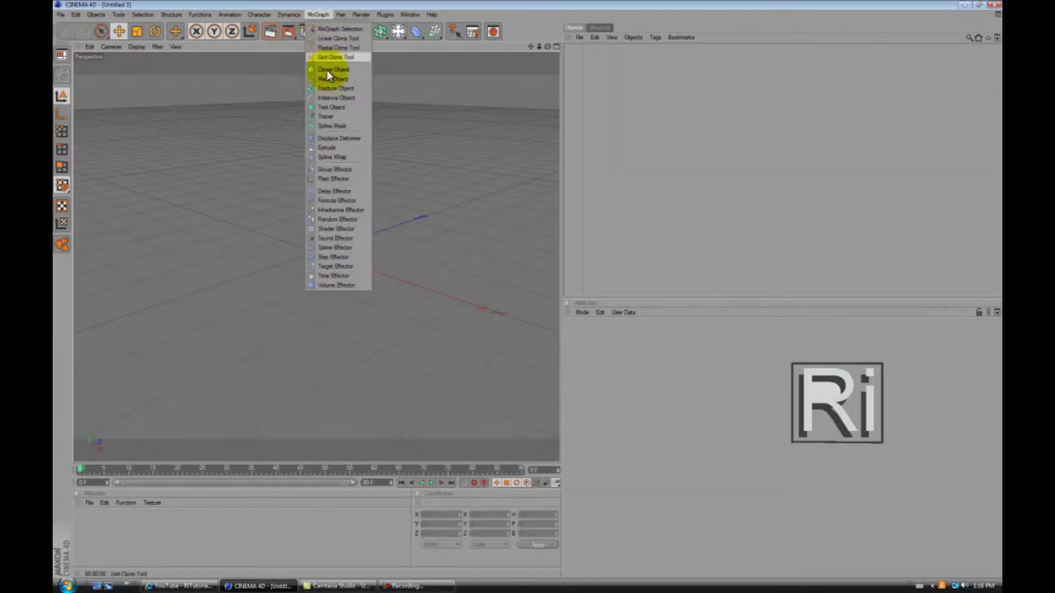
{"action": "left_click", "coordinate": [335, 106]}
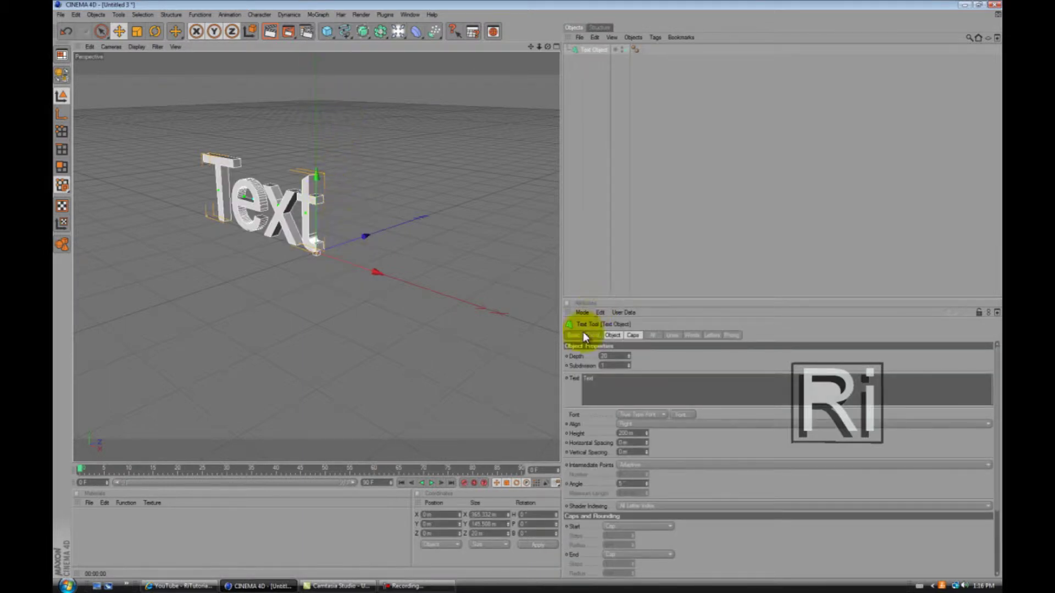
Step: Replace the Text Object's default text with "RiTutorials"
{"action": "left_click_drag", "start_coordinate": [600, 378], "coordinate": [552, 377]}
{"action": "key", "text": "BackSpace"}
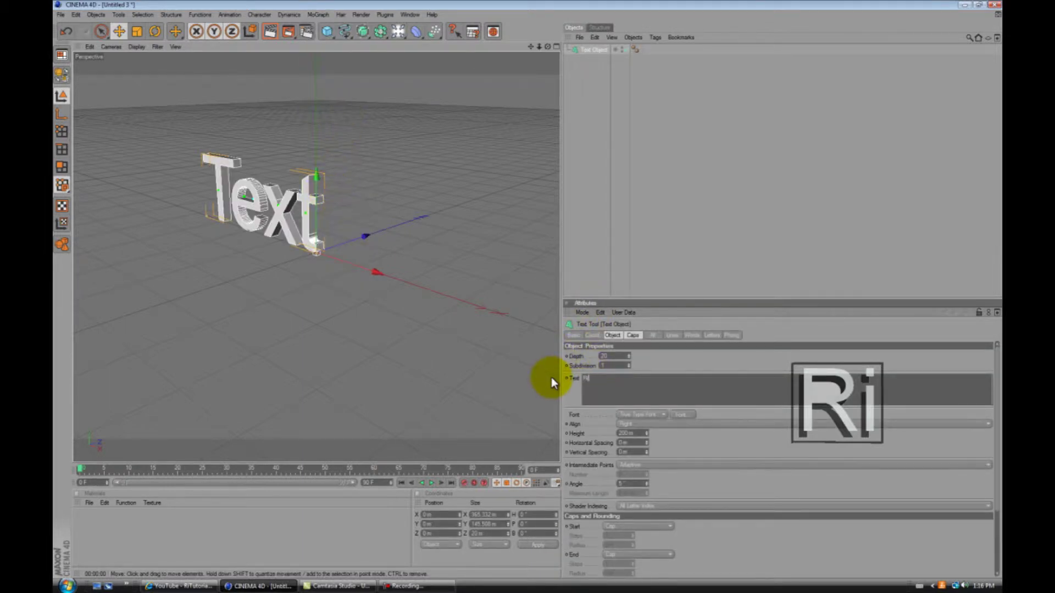
{"action": "type", "text": "RiTutorials"}
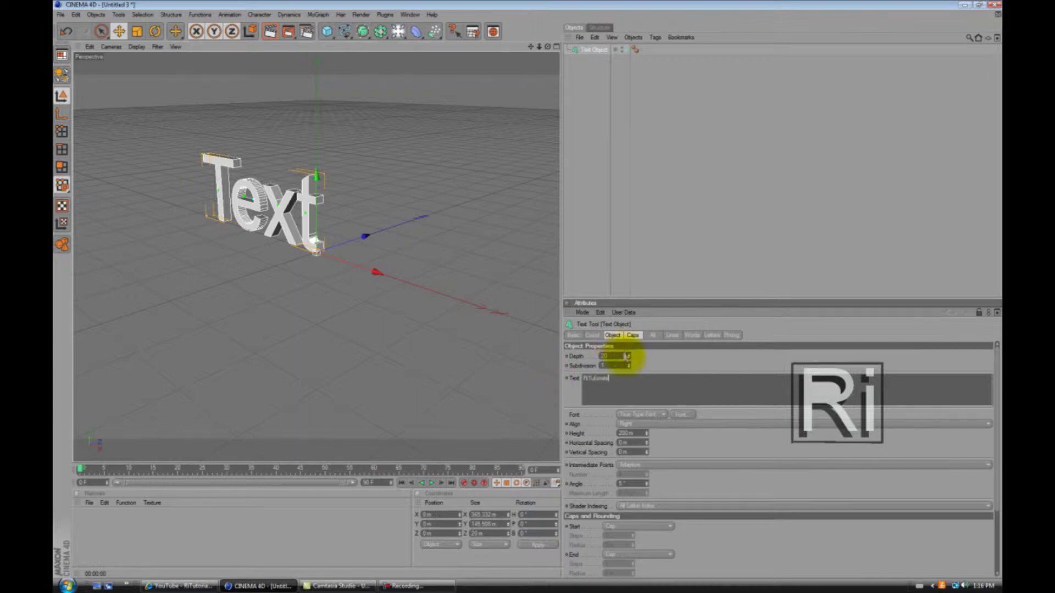
{"action": "left_click", "coordinate": [618, 356]}
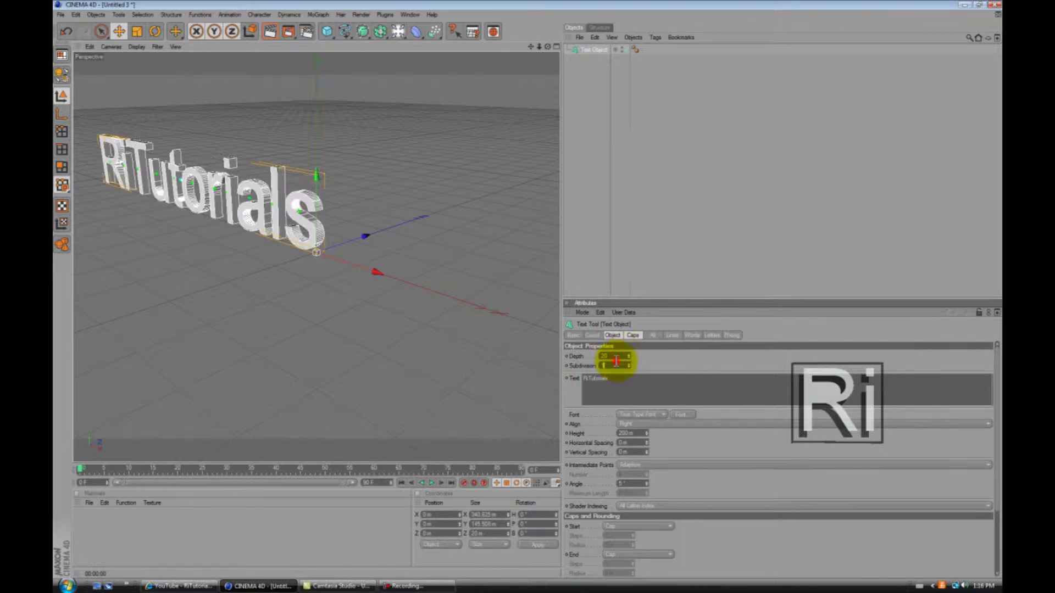
Step: Change the font of the Text Object to Unofficial BoF Font in Regular style
{"action": "left_click", "coordinate": [682, 414]}
{"action": "scroll", "coordinate": [107, 115], "scroll_direction": "down", "scroll_amount": 10}
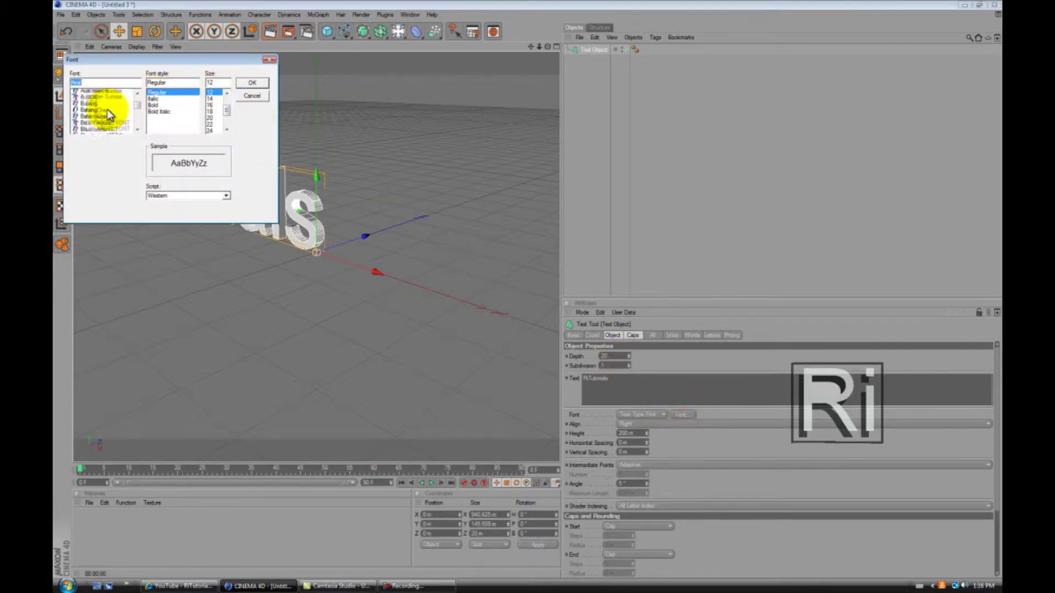
{"action": "scroll", "coordinate": [109, 108], "scroll_direction": "down", "scroll_amount": 20}
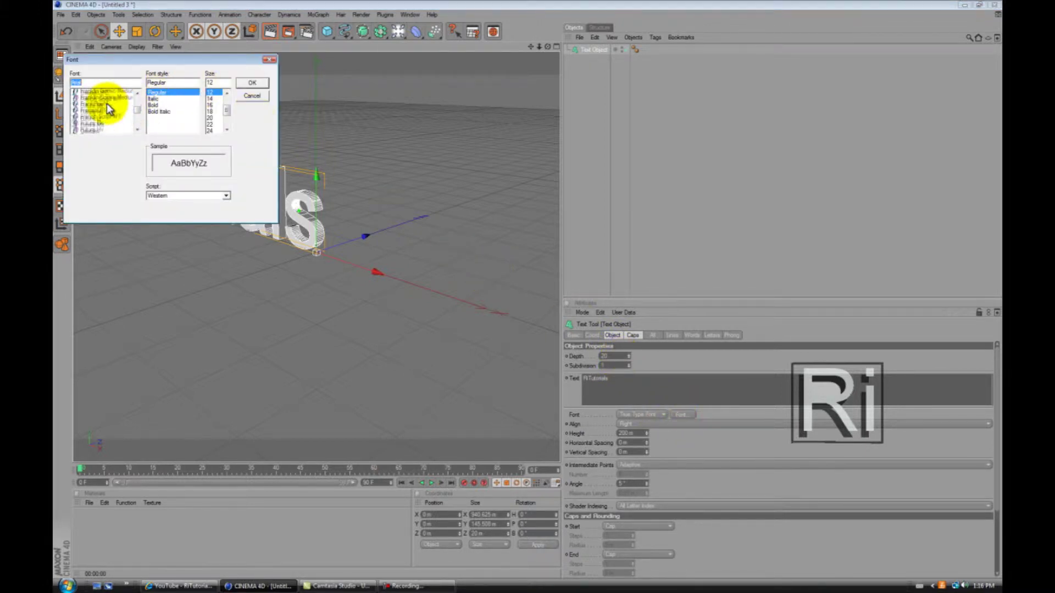
{"action": "scroll", "coordinate": [108, 104], "scroll_direction": "down", "scroll_amount": 20}
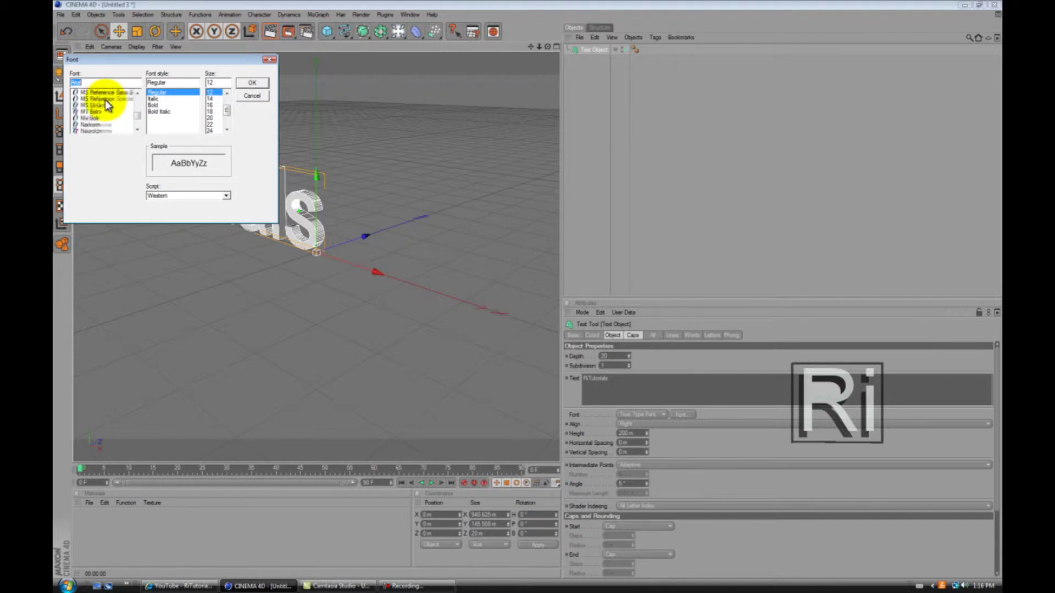
{"action": "scroll", "coordinate": [108, 104], "scroll_direction": "down", "scroll_amount": 15}
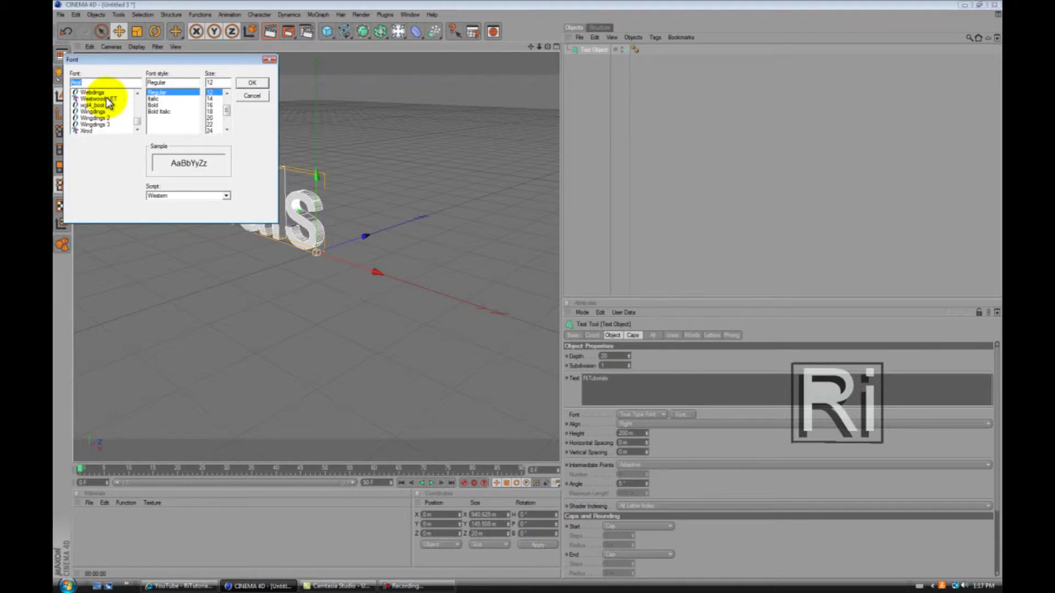
{"action": "scroll", "coordinate": [113, 112], "scroll_direction": "up", "scroll_amount": 2}
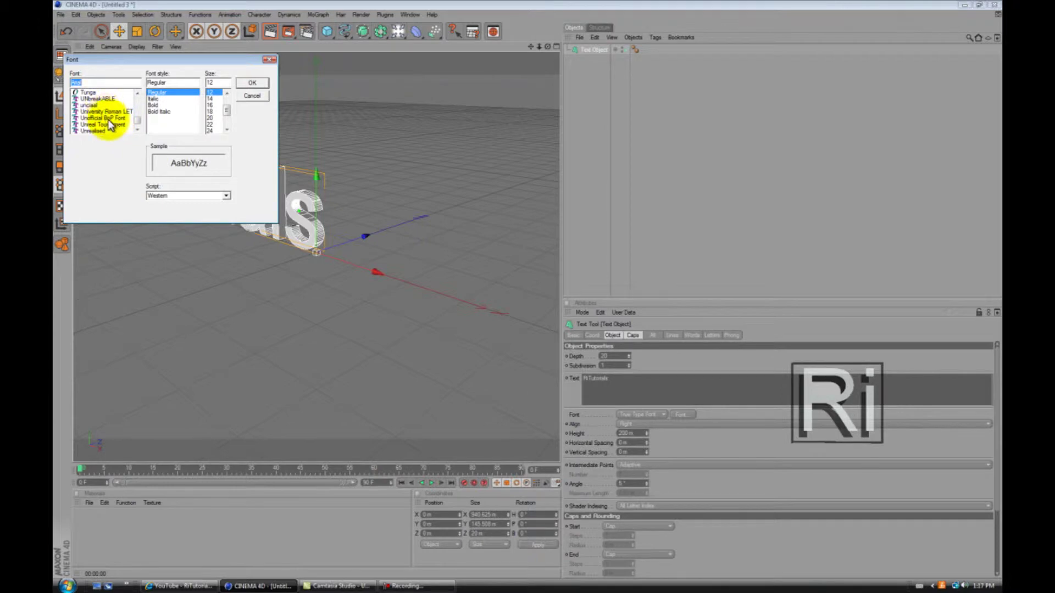
{"action": "left_click", "coordinate": [104, 118]}
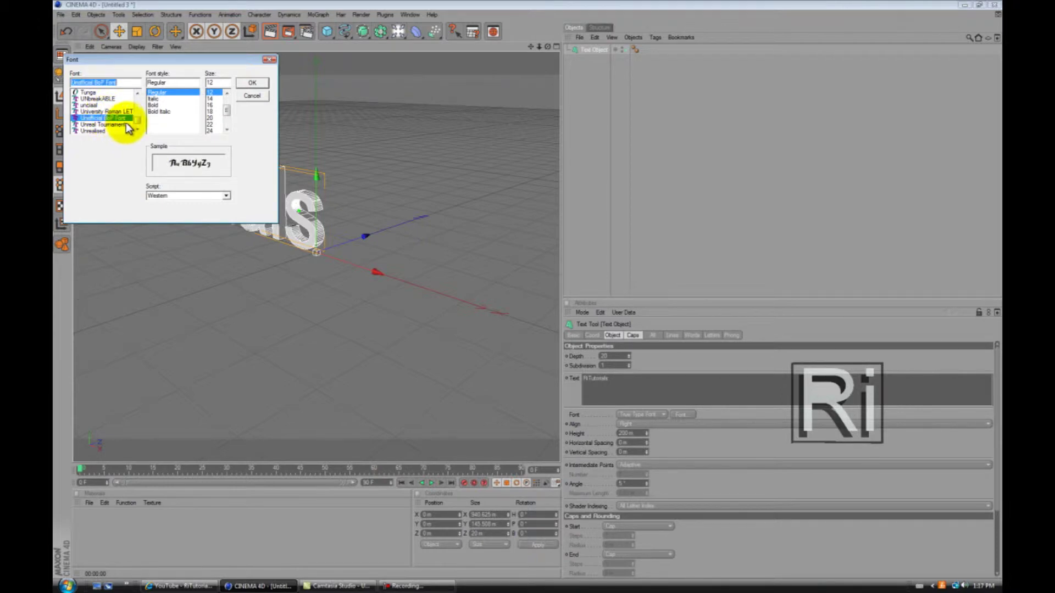
{"action": "left_click", "coordinate": [253, 82]}
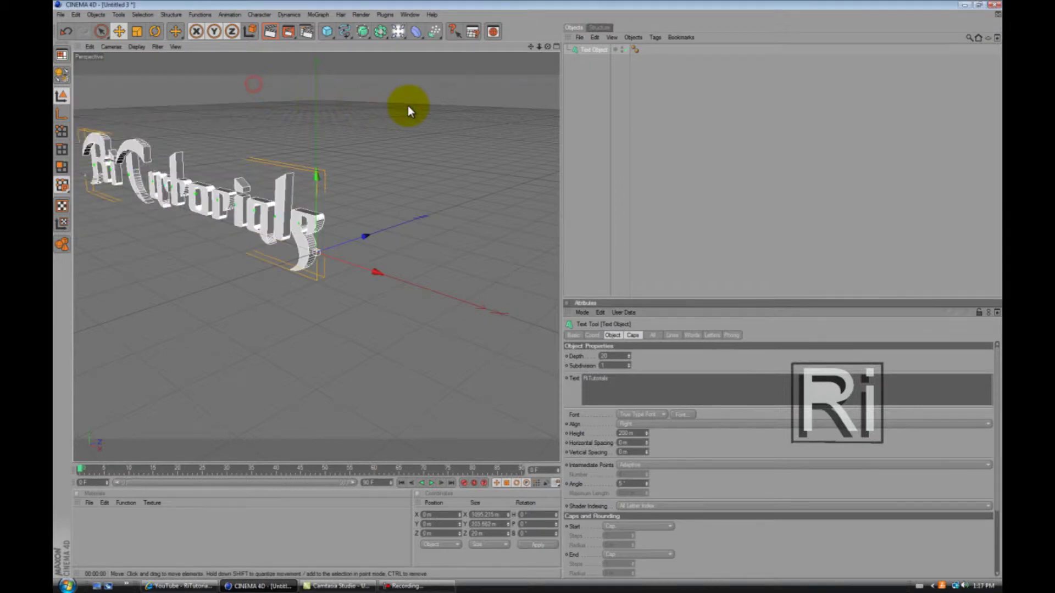
Step: Set the depth of the RiTutorials text to 70
{"action": "left_click_drag", "start_coordinate": [548, 47], "coordinate": [528, 292]}
{"action": "left_click_drag", "start_coordinate": [533, 48], "coordinate": [526, 289]}
{"action": "scroll", "coordinate": [541, 82], "scroll_direction": "up", "scroll_amount": 3}
{"action": "scroll", "coordinate": [543, 73], "scroll_direction": "down", "scroll_amount": 2}
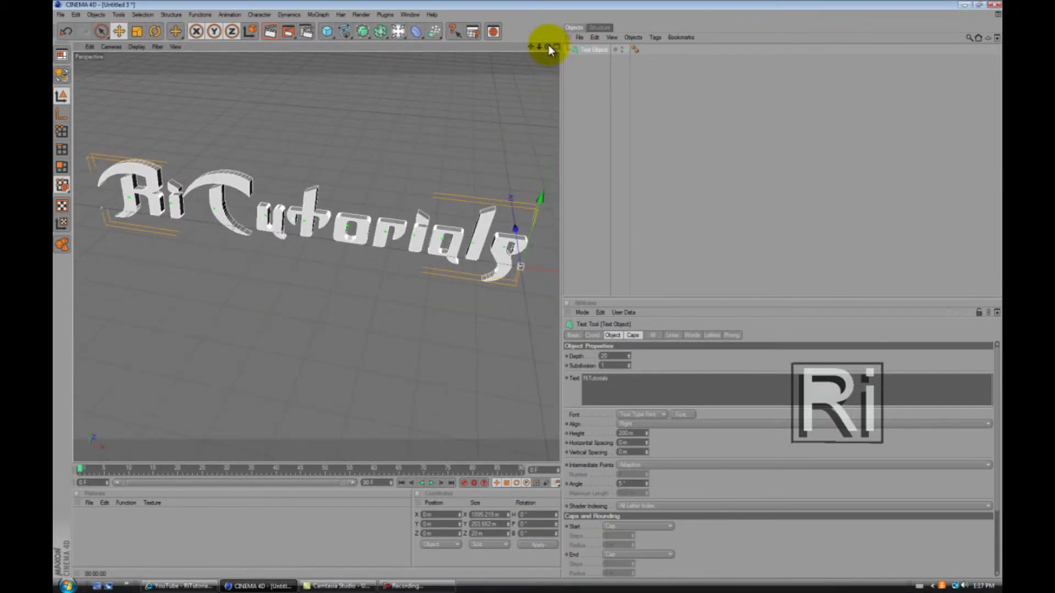
{"action": "left_click_drag", "start_coordinate": [548, 46], "coordinate": [527, 294]}
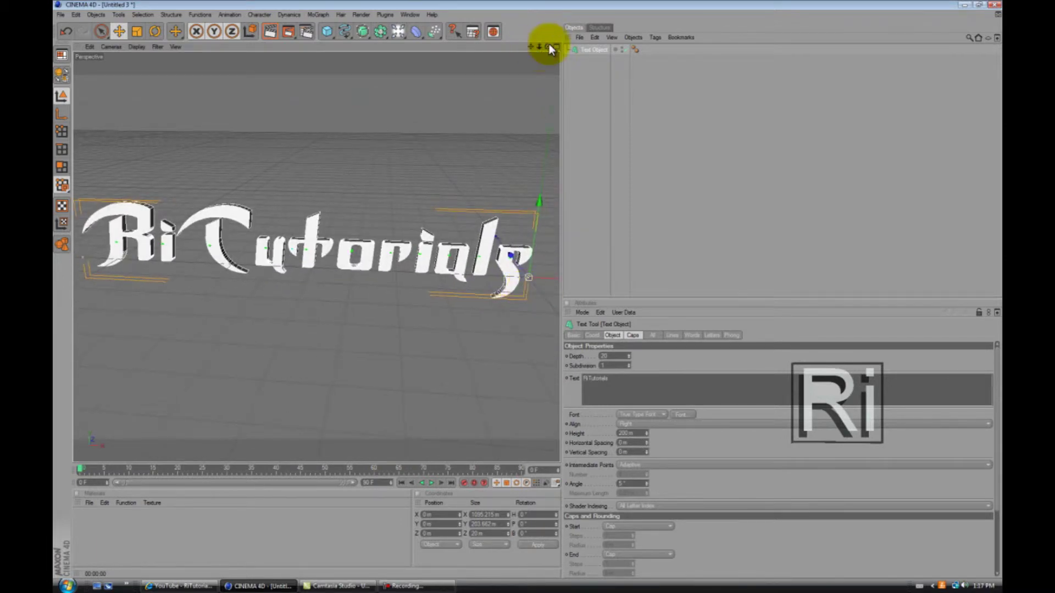
{"action": "left_click_drag", "start_coordinate": [549, 44], "coordinate": [526, 288]}
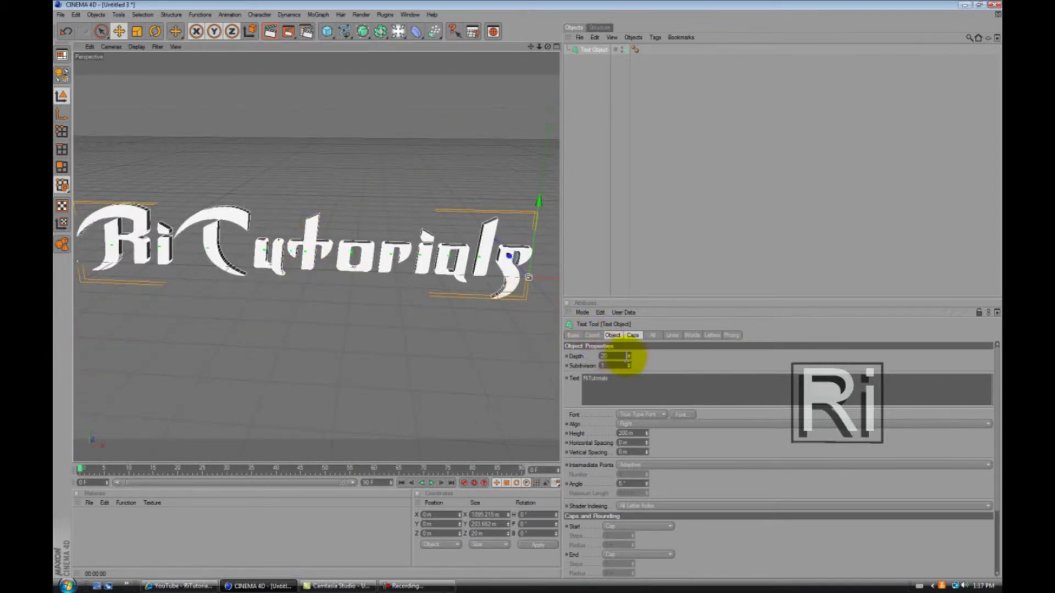
{"action": "left_click", "coordinate": [629, 355]}
{"action": "left_click_drag", "start_coordinate": [610, 356], "coordinate": [568, 350]}
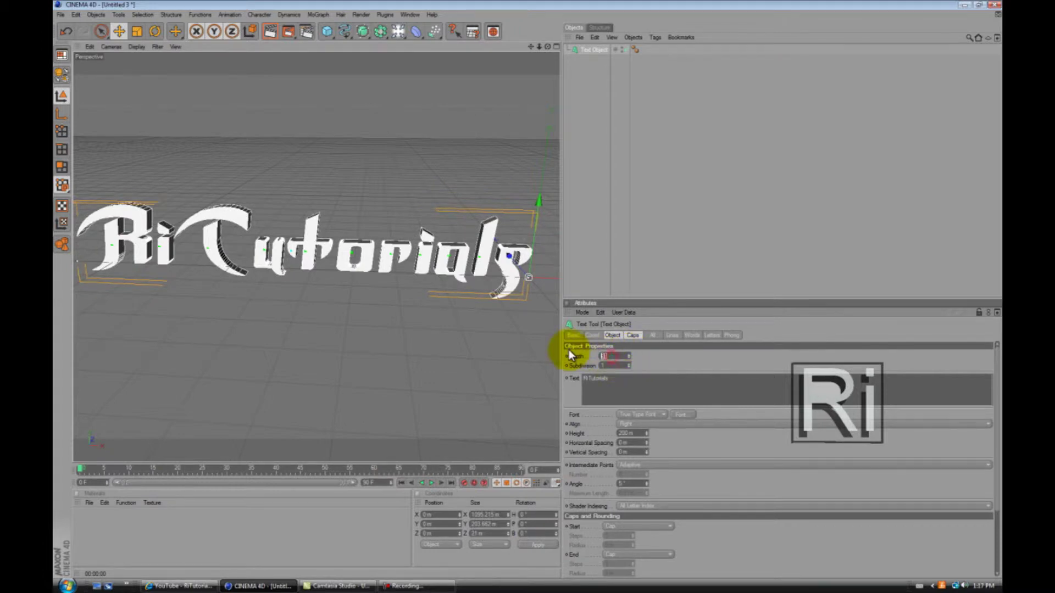
{"action": "key", "text": "BackSpace"}
{"action": "type", "text": "70"}
{"action": "key", "text": "Return"}
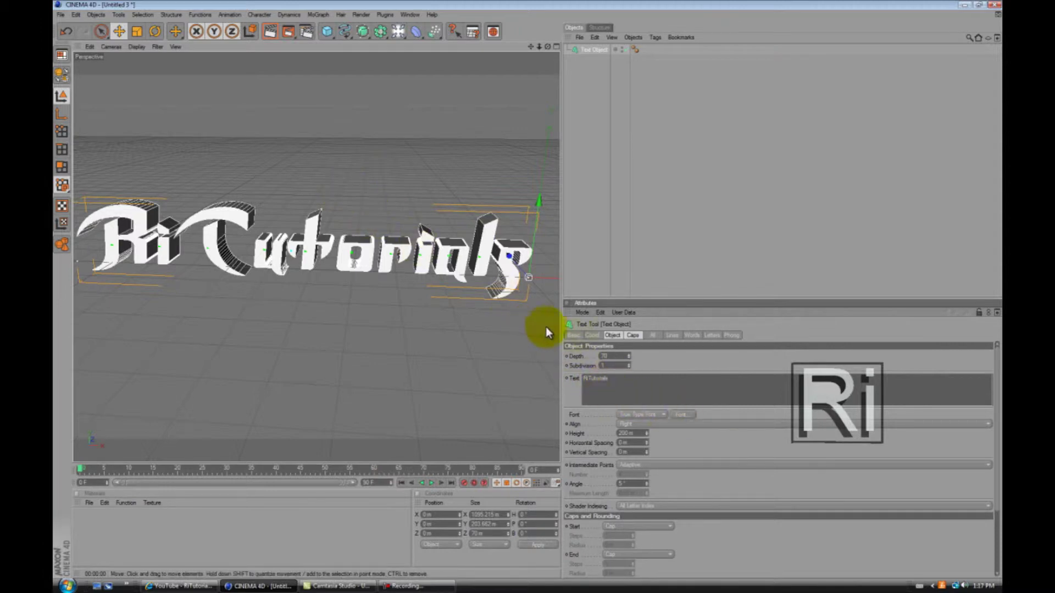
Step: Set both the start and end caps of the text to Fillet Cap and preview the result with a viewport render
{"action": "left_click", "coordinate": [633, 336]}
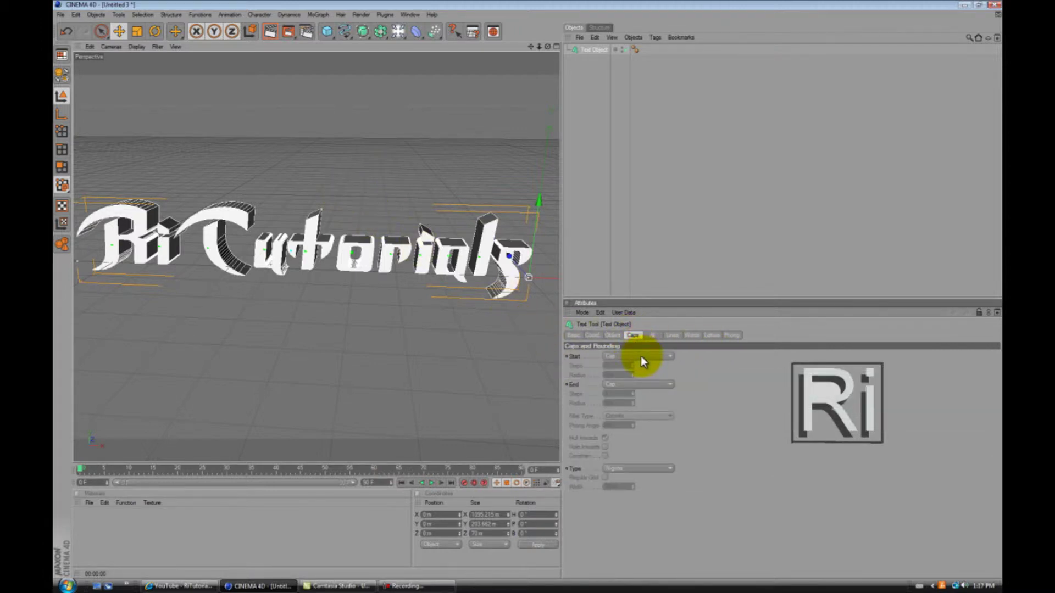
{"action": "left_click", "coordinate": [640, 356]}
{"action": "left_click", "coordinate": [634, 335]}
{"action": "left_click", "coordinate": [638, 356]}
{"action": "left_click", "coordinate": [630, 394]}
{"action": "left_click", "coordinate": [632, 384]}
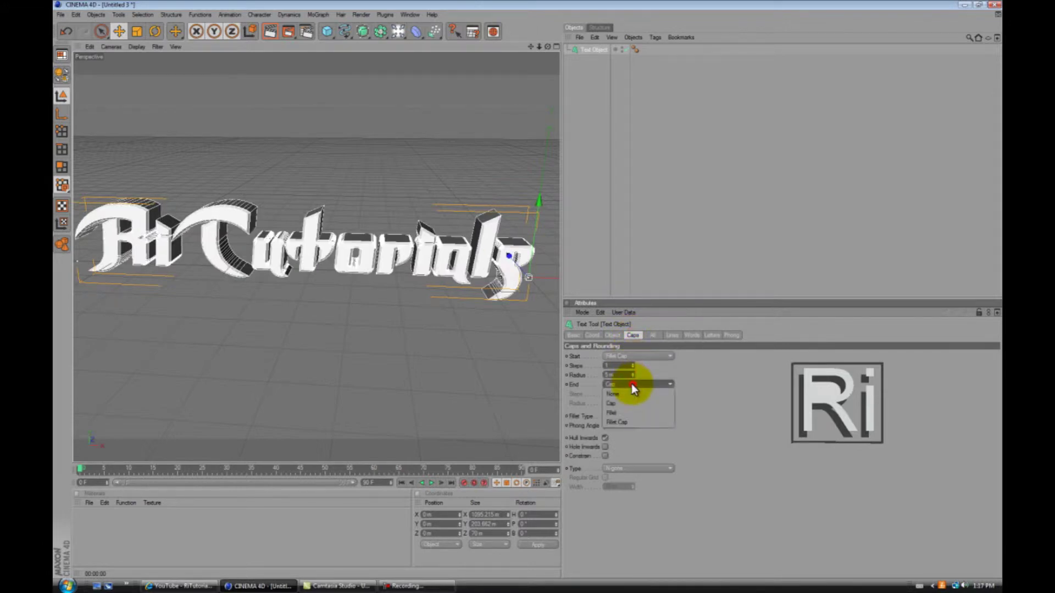
{"action": "left_click", "coordinate": [625, 418]}
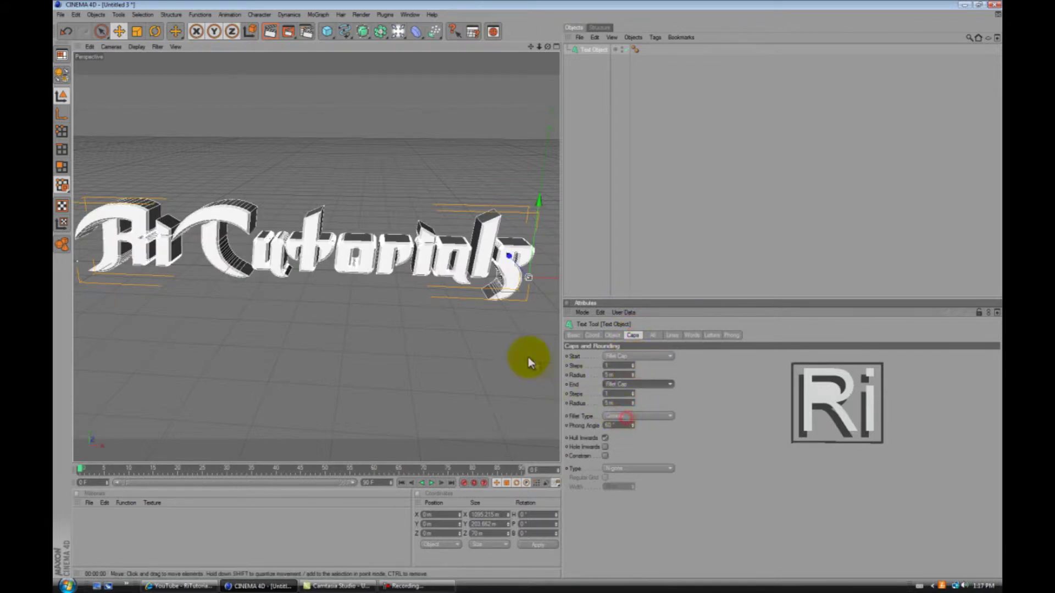
{"action": "left_click", "coordinate": [271, 32]}
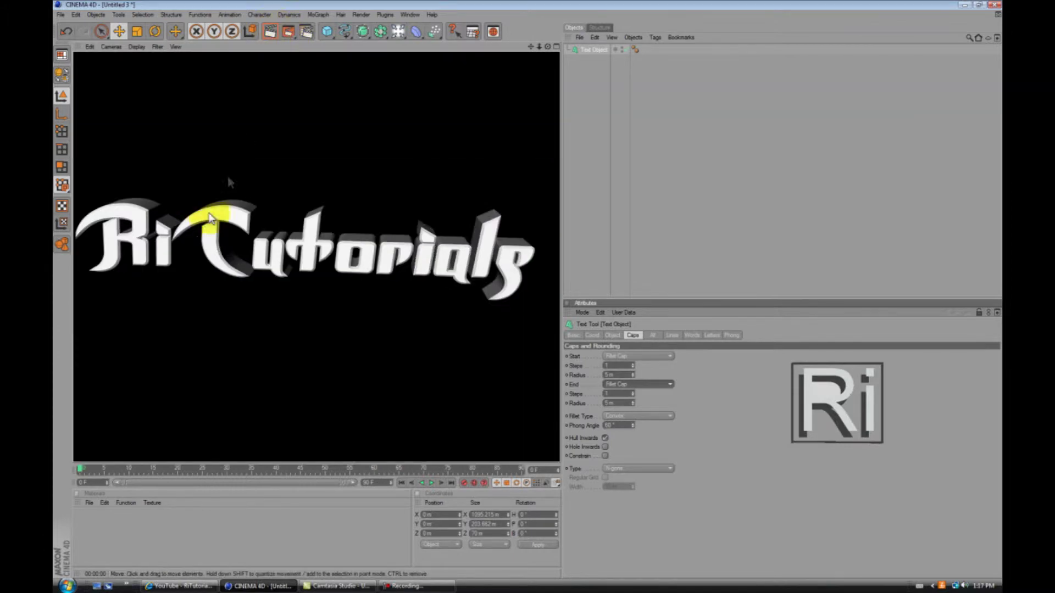
{"action": "left_click", "coordinate": [359, 261]}
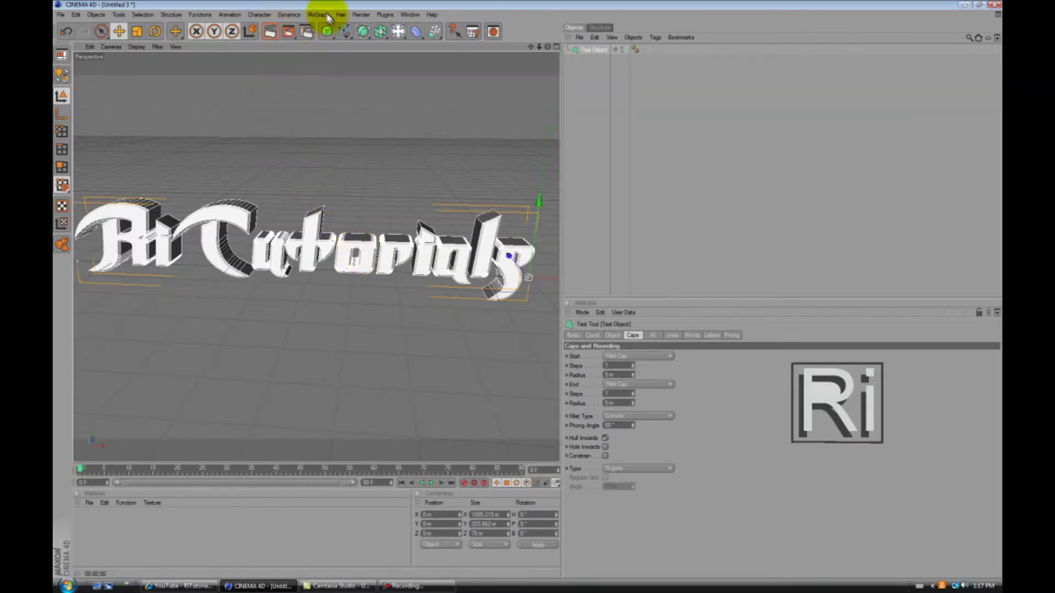
Step: Make the Text Object editable and expand its hierarchy down to the individual letter extrusions
{"action": "left_click", "coordinate": [586, 48]}
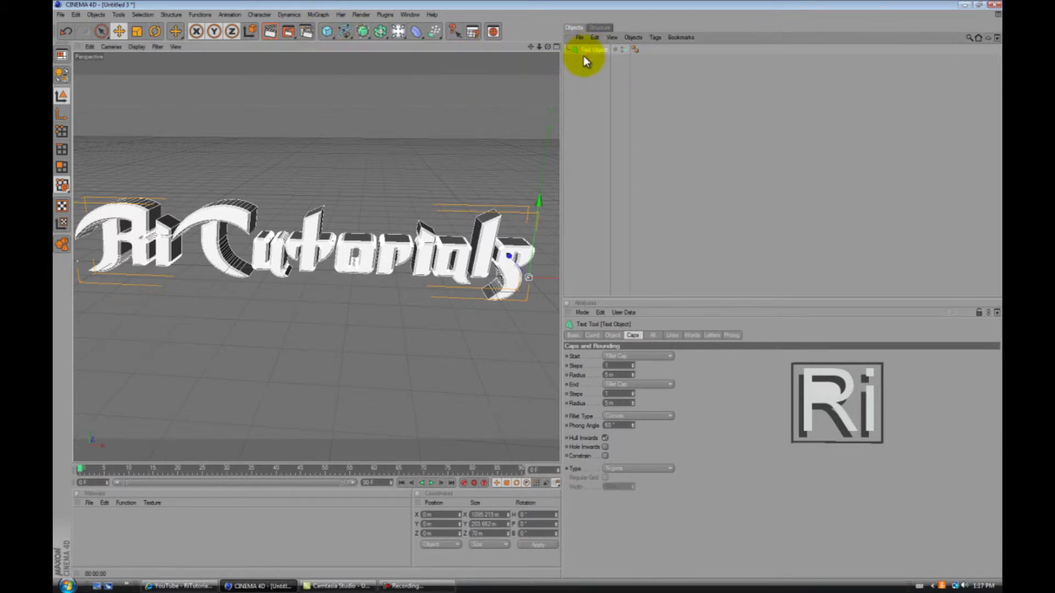
{"action": "key", "text": "c"}
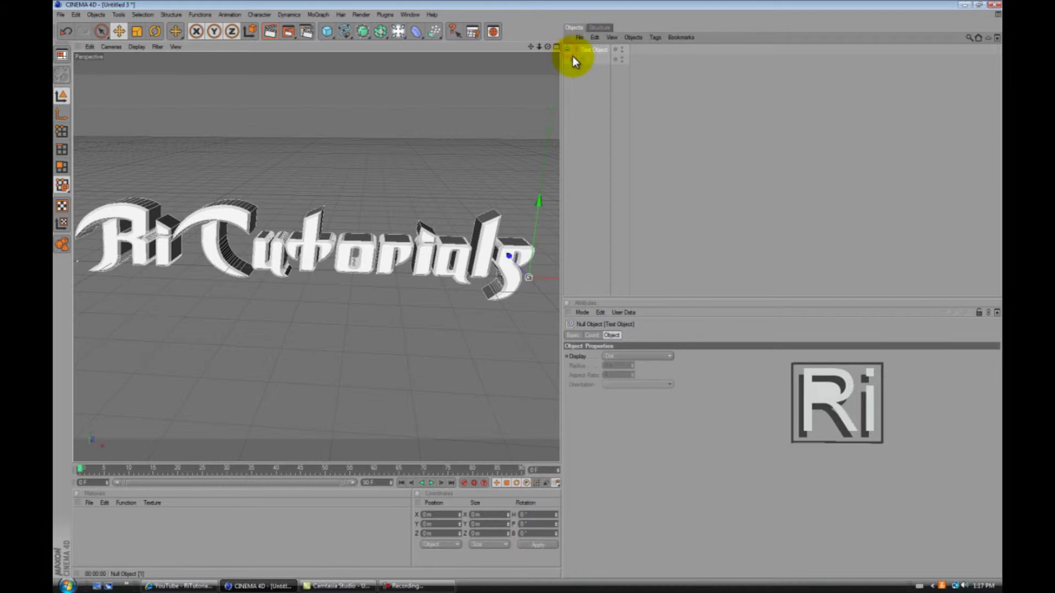
{"action": "left_click", "coordinate": [570, 50]}
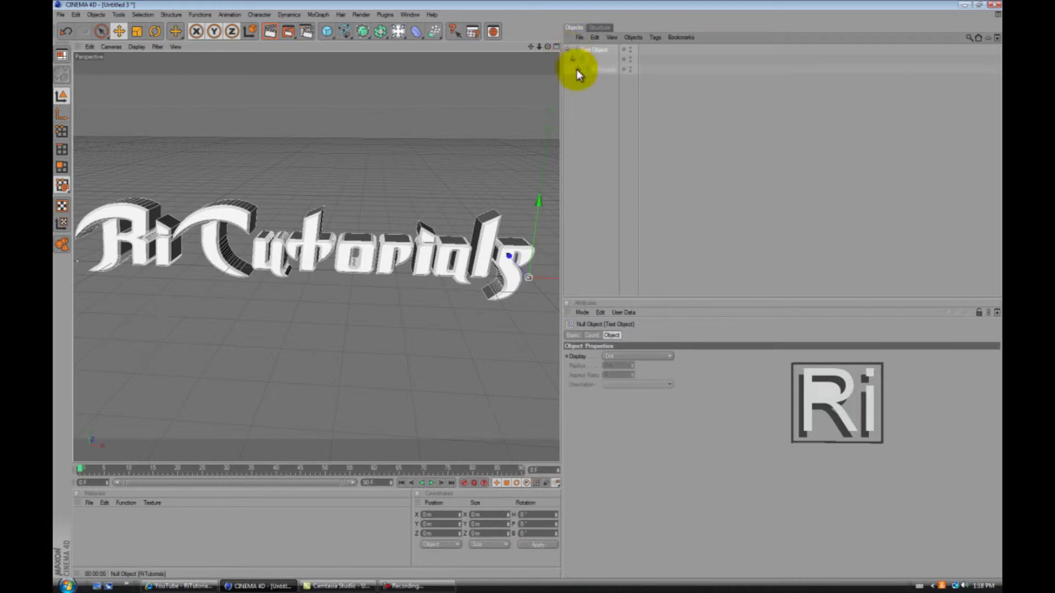
{"action": "left_click", "coordinate": [578, 68]}
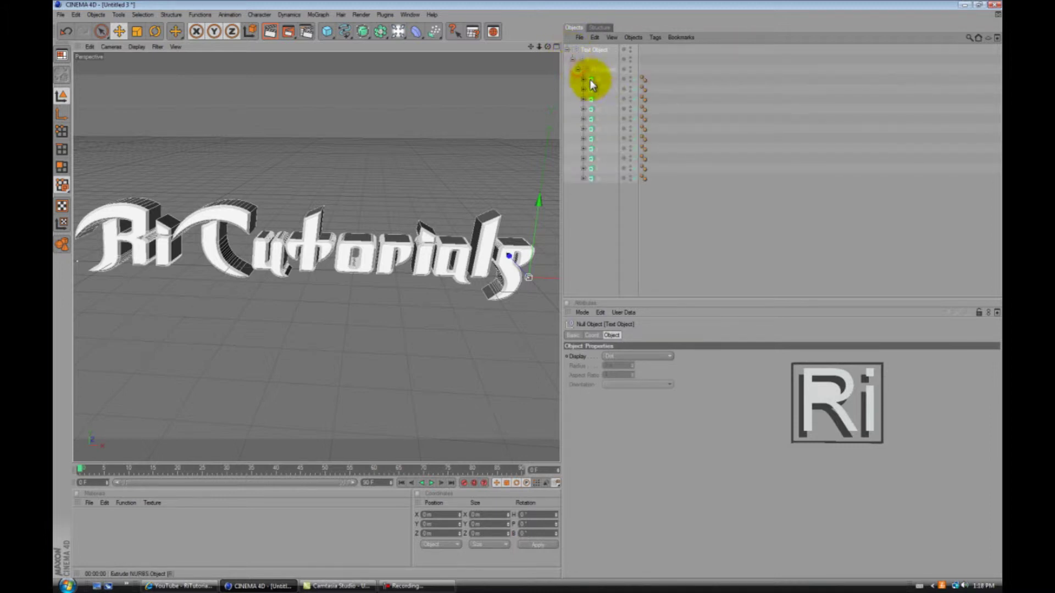
Step: Move all the letter extrusions out of the Text Object hierarchy to the top level and delete the leftover Text Object
{"action": "left_click", "coordinate": [598, 80]}
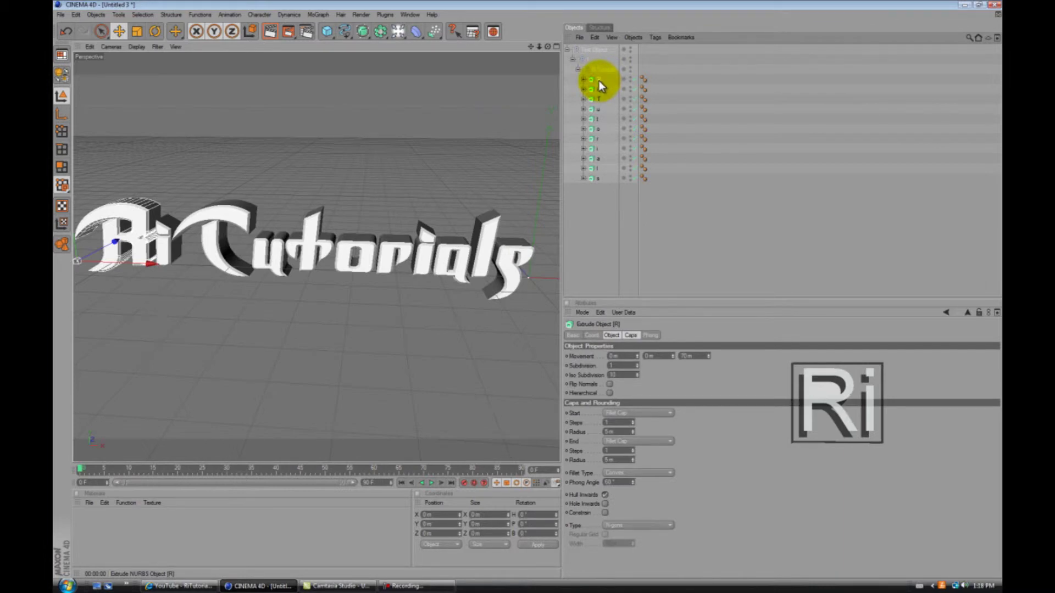
{"action": "left_click", "coordinate": [596, 179], "text": "shift"}
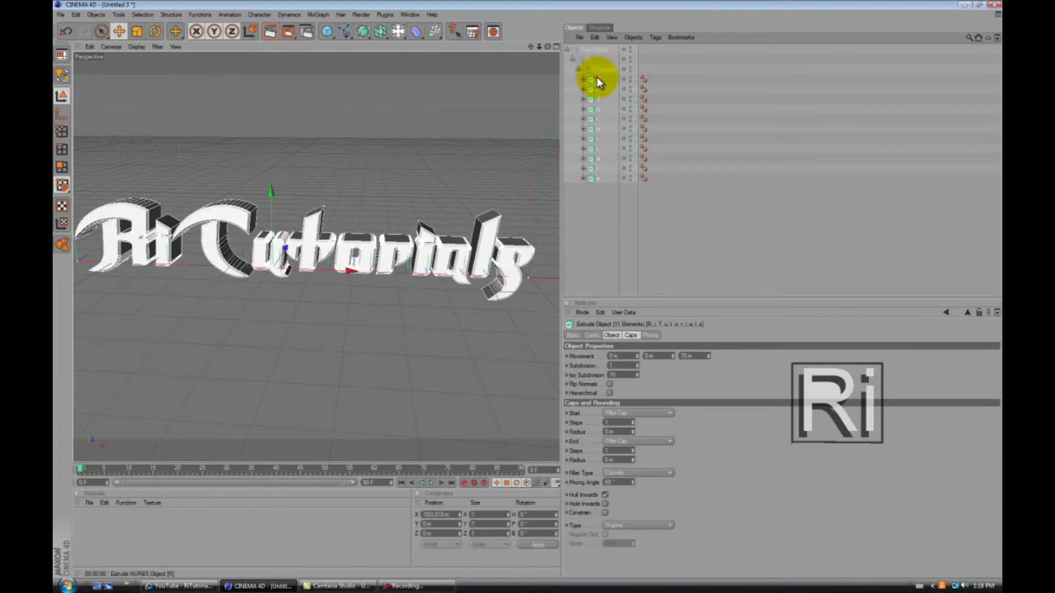
{"action": "left_click_drag", "start_coordinate": [597, 77], "coordinate": [586, 197]}
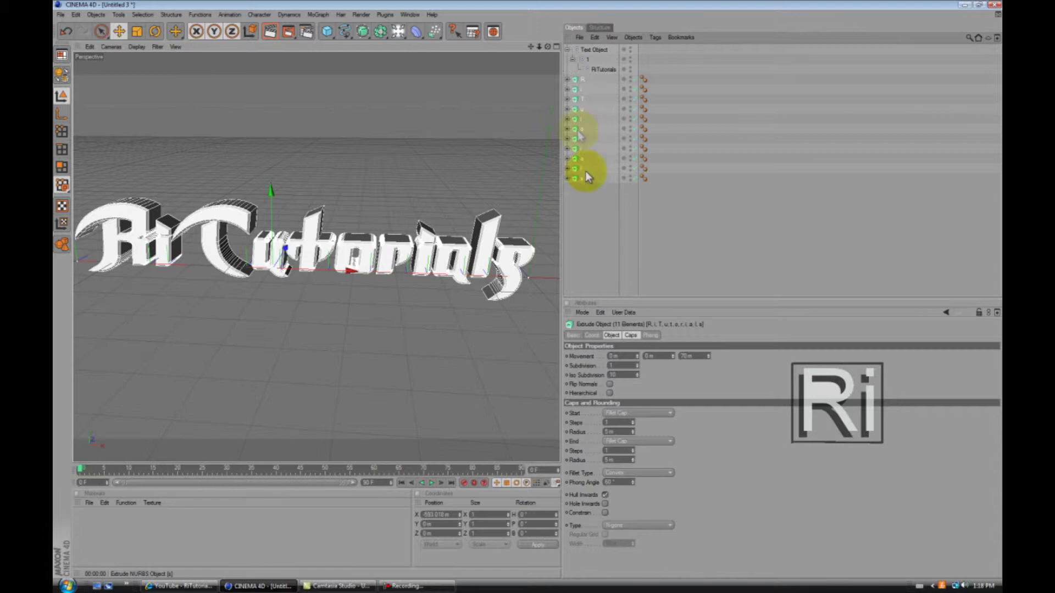
{"action": "left_click", "coordinate": [587, 53]}
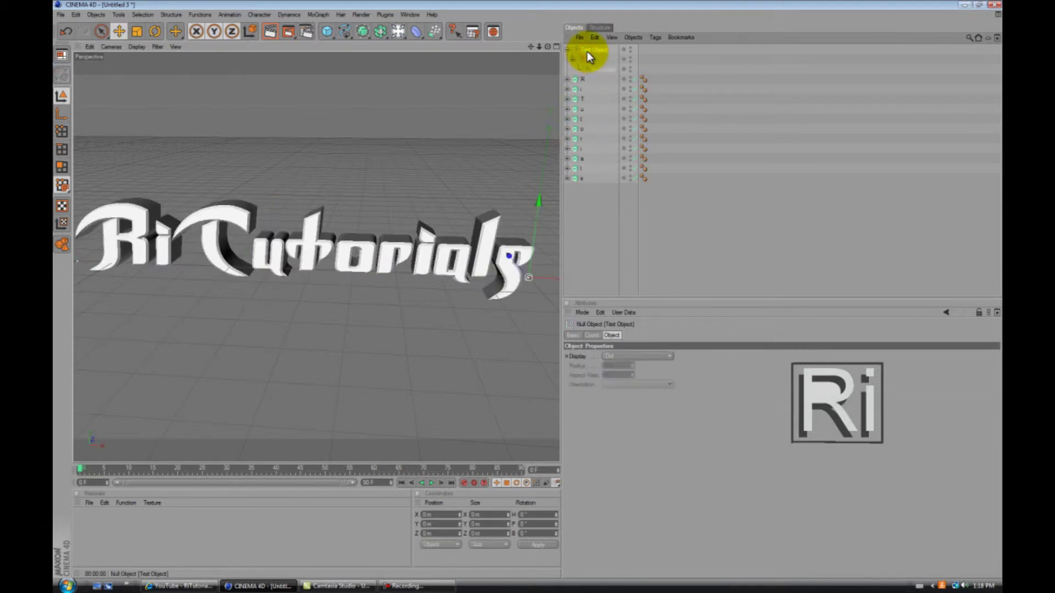
{"action": "key", "text": "Delete"}
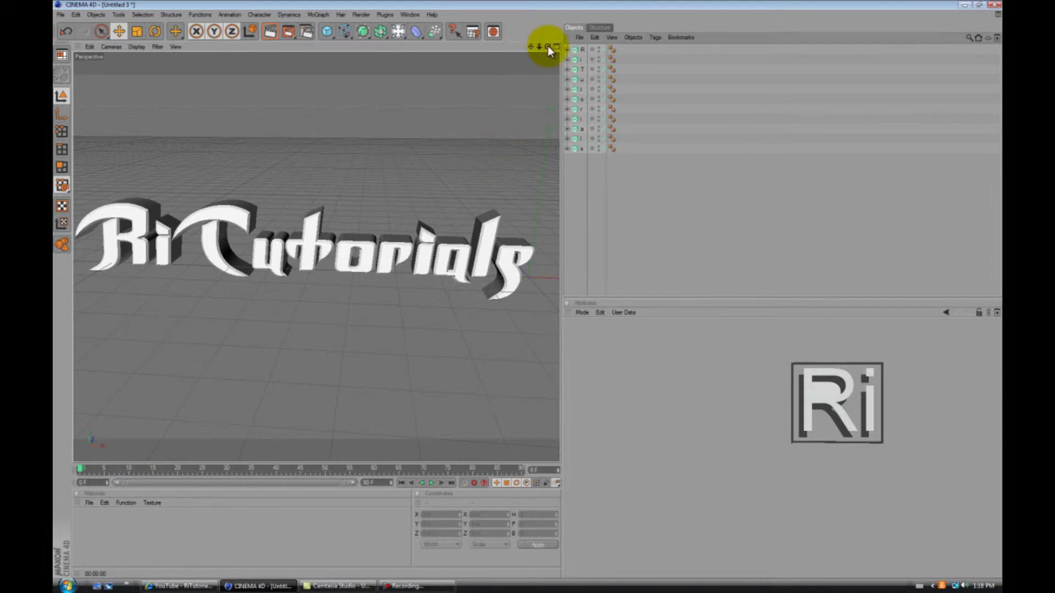
Step: Add a MoGraph Fracture Object to the scene
{"action": "left_click_drag", "start_coordinate": [548, 46], "coordinate": [528, 288]}
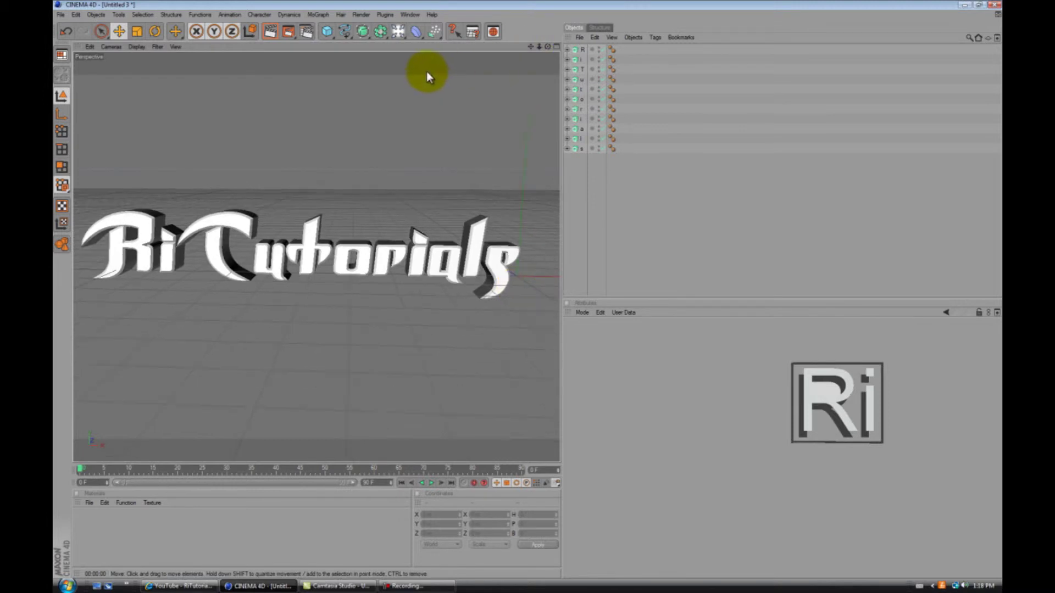
{"action": "left_click_drag", "start_coordinate": [533, 46], "coordinate": [527, 288]}
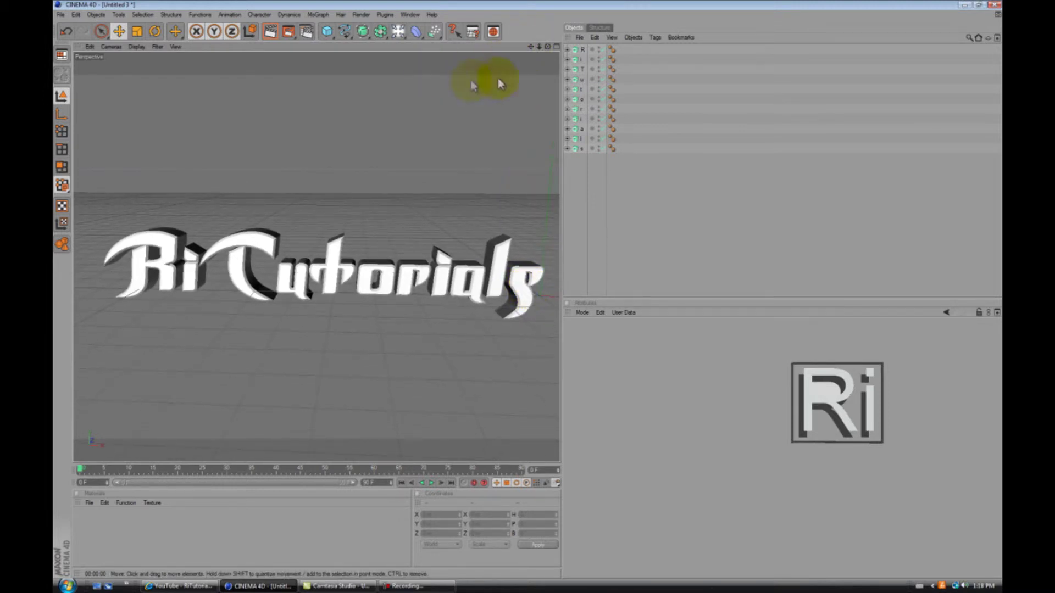
{"action": "left_click", "coordinate": [581, 50]}
{"action": "left_click", "coordinate": [580, 59]}
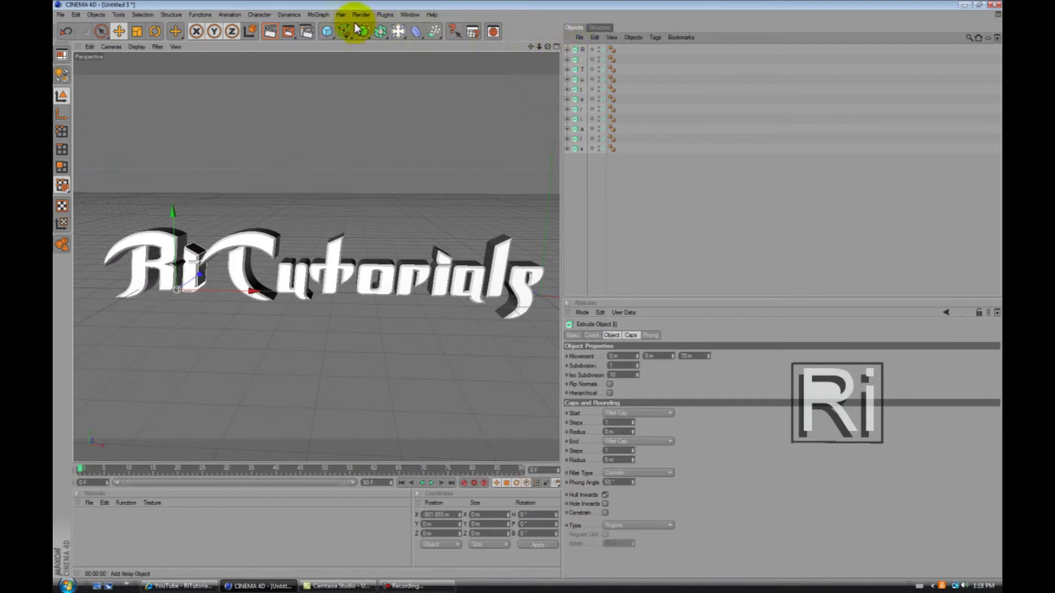
{"action": "left_click", "coordinate": [319, 15]}
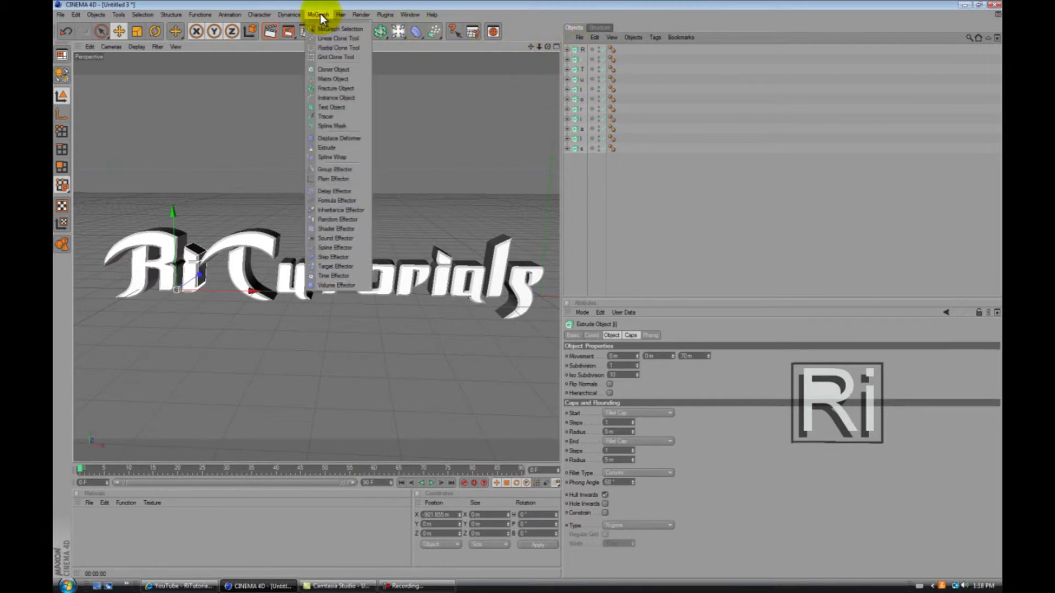
{"action": "left_click", "coordinate": [341, 88]}
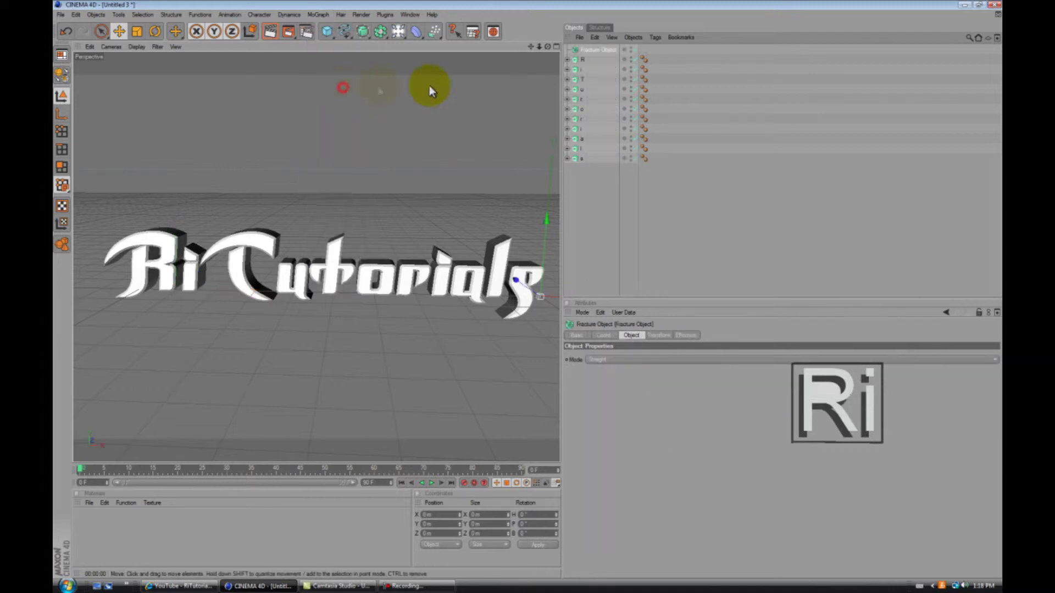
Step: Make all the letter extrusions, from R to s, children of the Fracture Object
{"action": "left_click", "coordinate": [583, 59]}
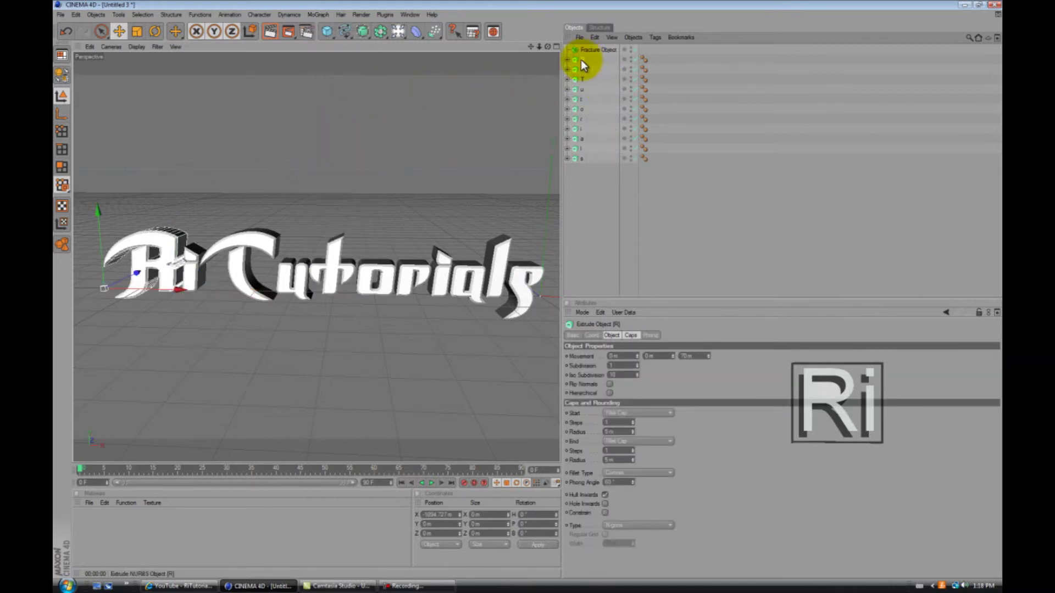
{"action": "left_click", "coordinate": [578, 159], "text": "shift"}
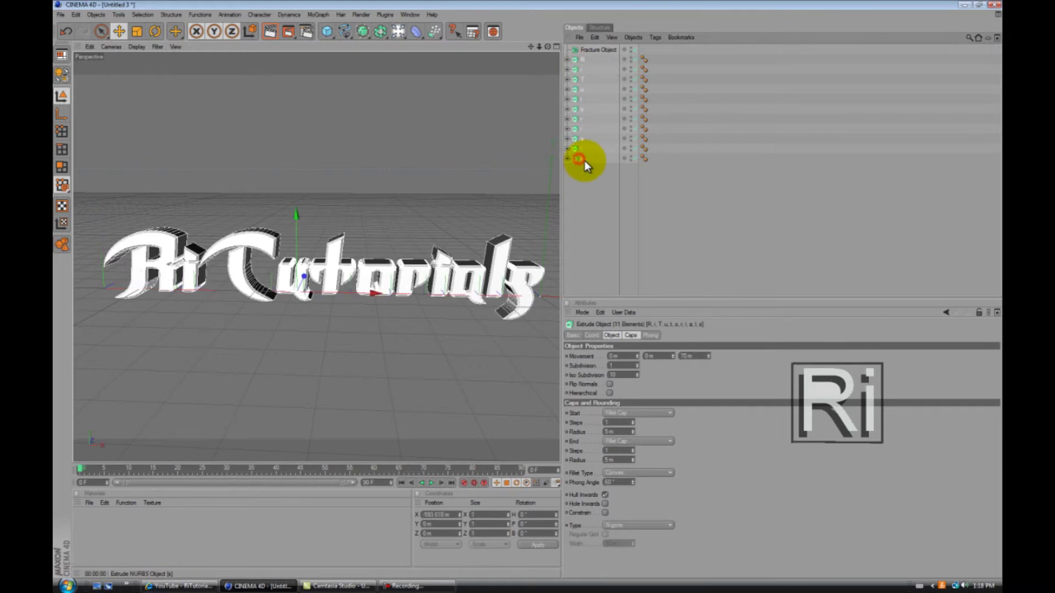
{"action": "mouse_move", "coordinate": [580, 159]}
{"action": "left_mouse_down"}
{"action": "mouse_move", "coordinate": [583, 59]}
{"action": "mouse_move", "coordinate": [596, 50]}
{"action": "left_mouse_up"}
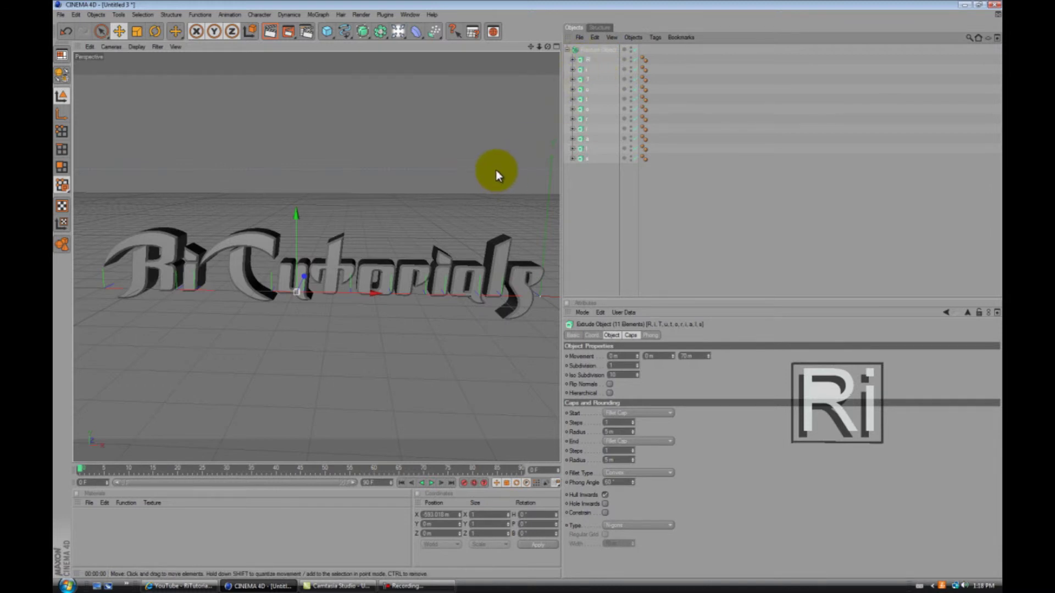
Step: Add a Random Effector and try nesting the Fracture Object with all its letters beneath it
{"action": "left_click", "coordinate": [317, 15]}
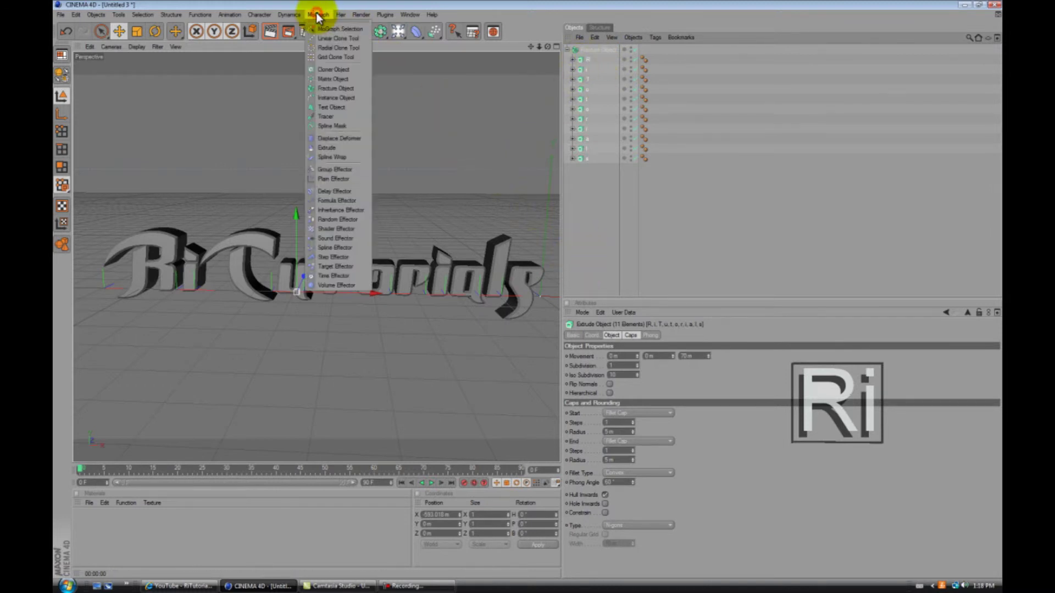
{"action": "left_click", "coordinate": [348, 220]}
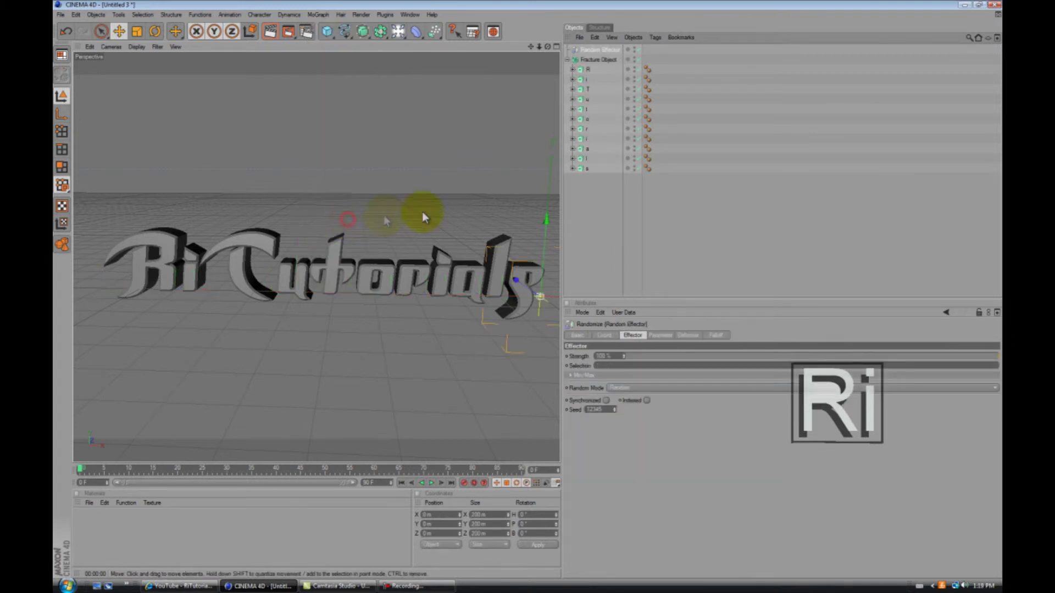
{"action": "left_click", "coordinate": [592, 58]}
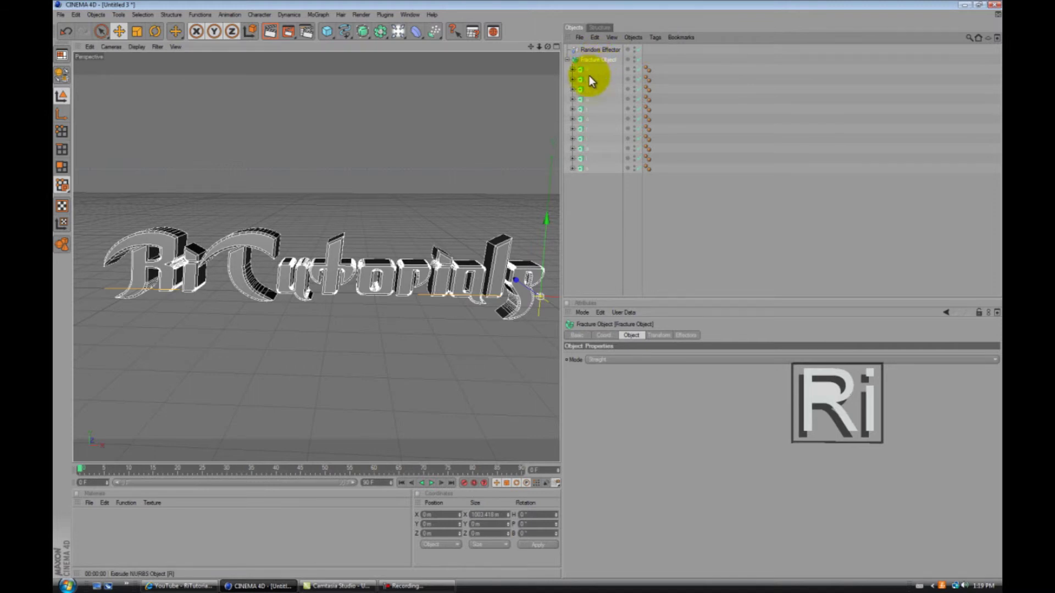
{"action": "left_click", "coordinate": [585, 168], "text": "shift"}
{"action": "left_click", "coordinate": [586, 70], "text": "shift"}
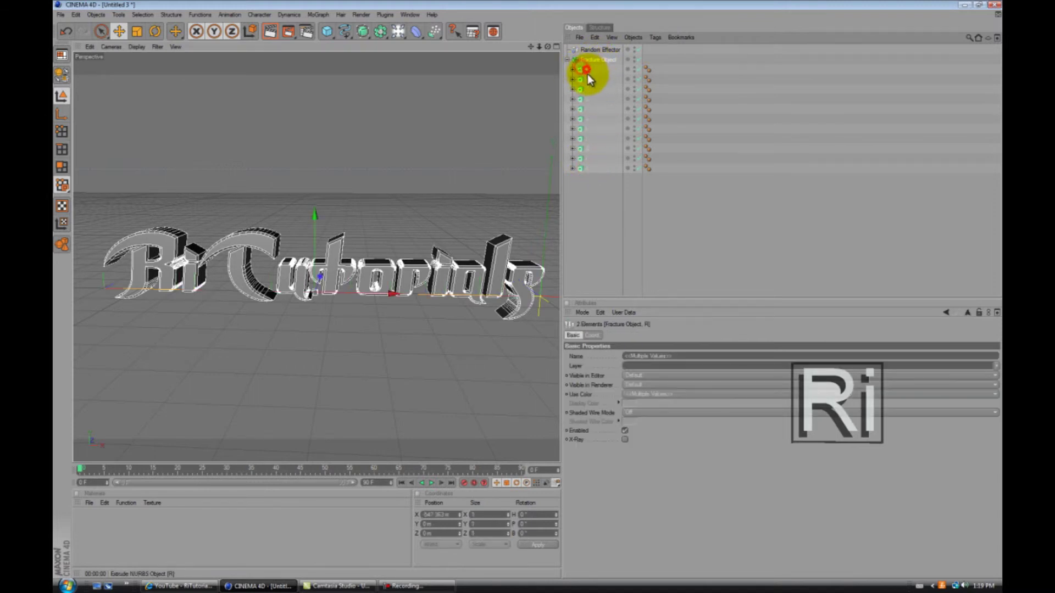
{"action": "left_click", "coordinate": [588, 169], "text": "shift"}
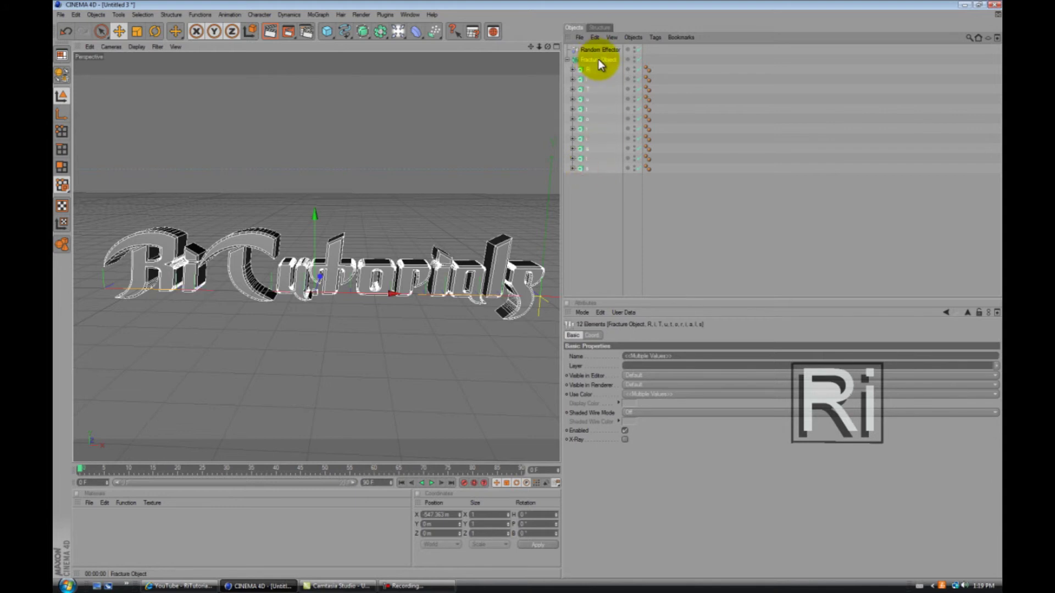
{"action": "left_click_drag", "start_coordinate": [601, 48], "coordinate": [603, 48]}
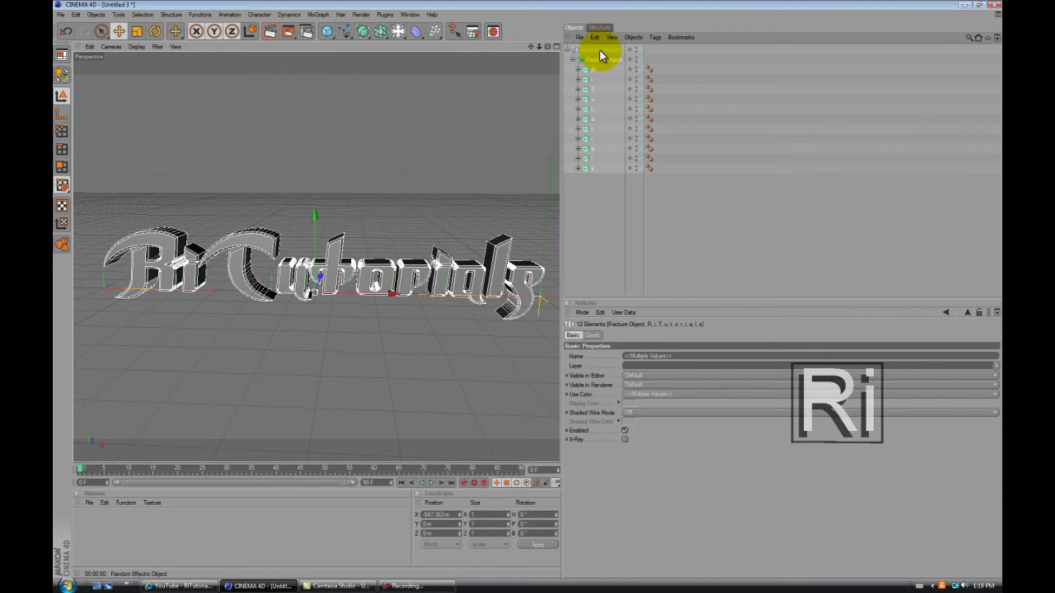
{"action": "left_click", "coordinate": [596, 50]}
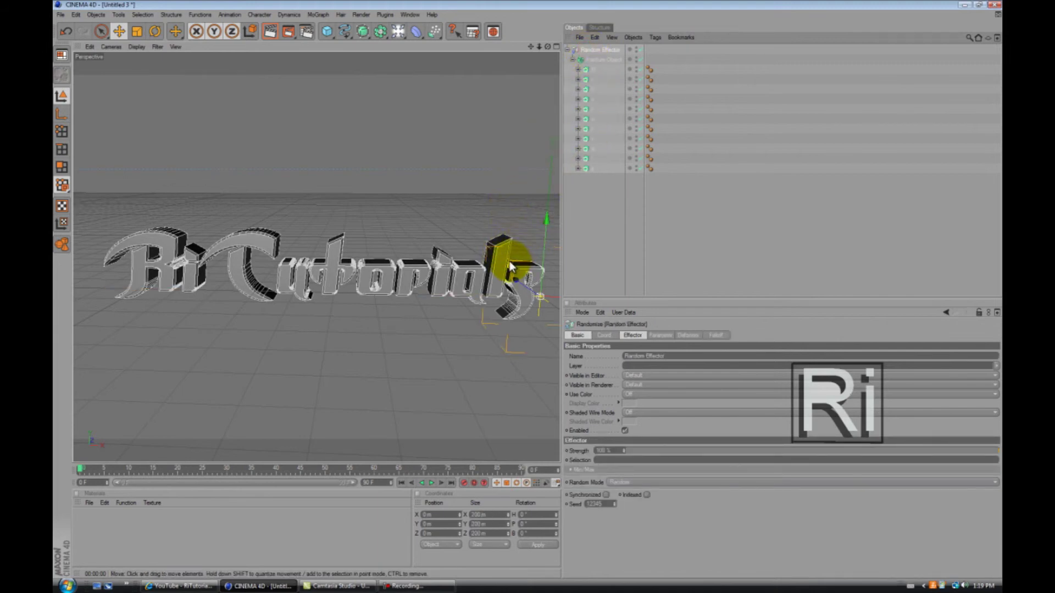
Step: Undo the nesting and the addition of the Random Effector
{"action": "key", "text": "ctrl+z"}
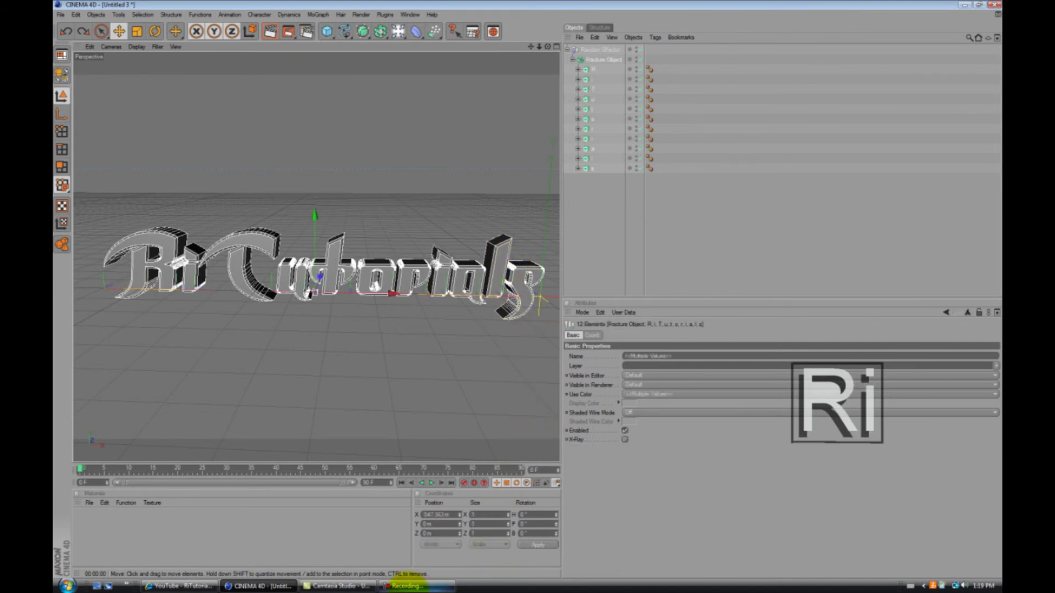
{"action": "left_click", "coordinate": [417, 586]}
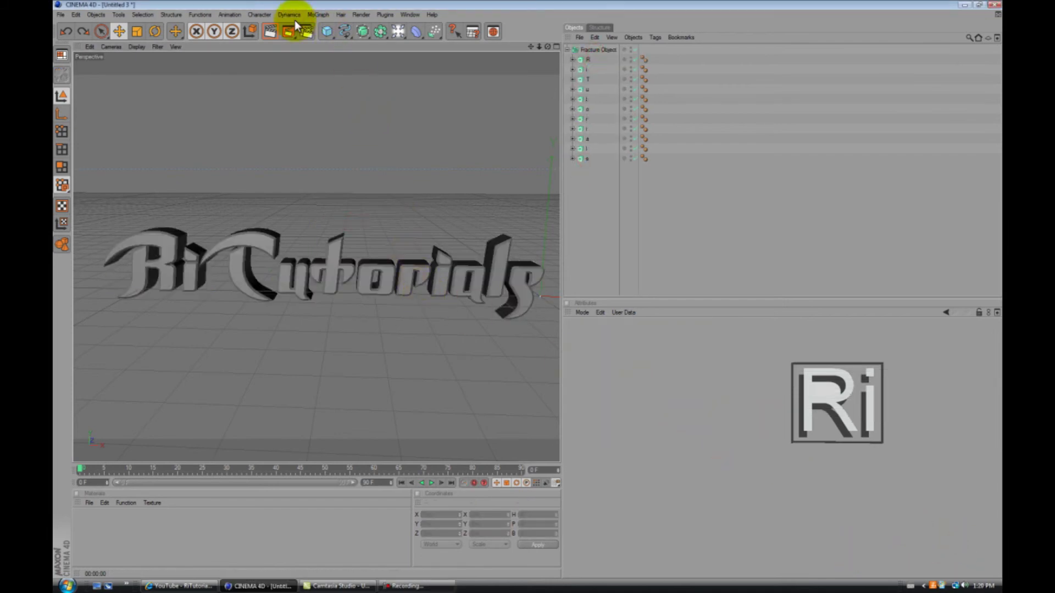
Step: Add a Random Effector with the Fracture Object and all its letters selected so that it affects them
{"action": "left_click", "coordinate": [591, 50]}
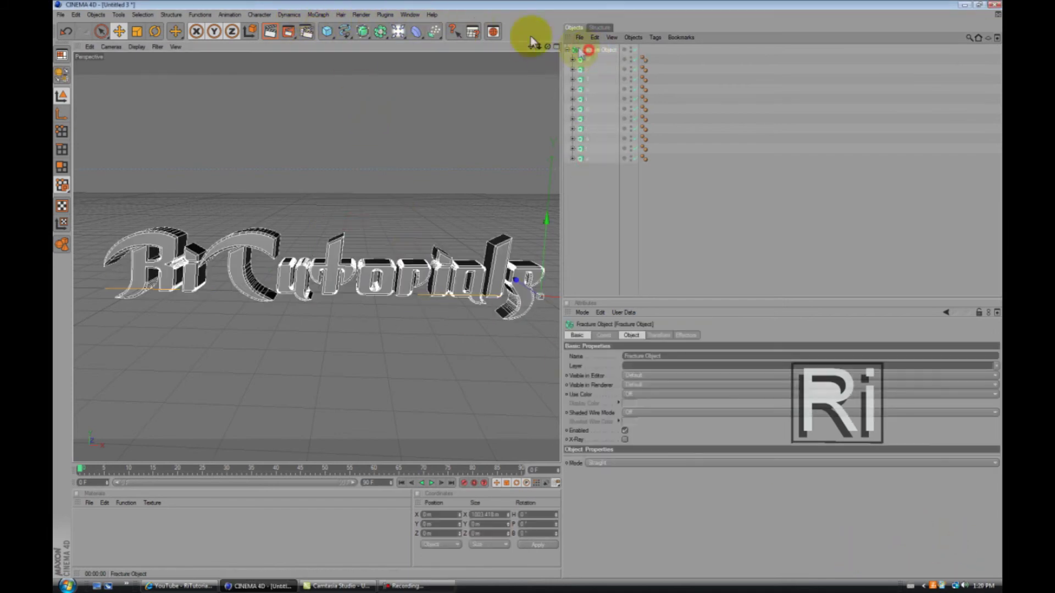
{"action": "left_click", "coordinate": [318, 14]}
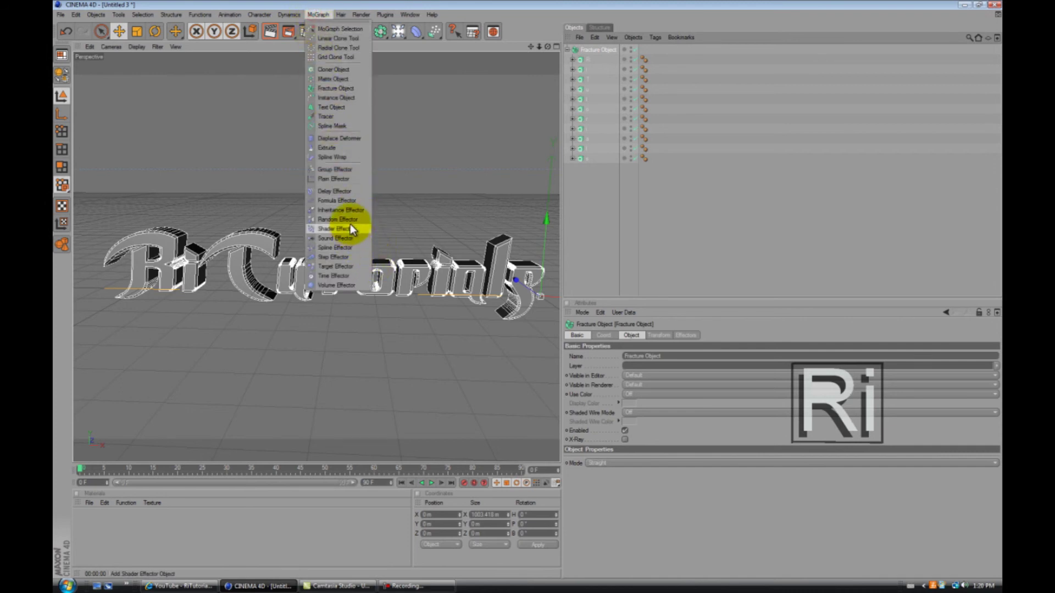
{"action": "left_click", "coordinate": [307, 6]}
{"action": "left_click", "coordinate": [594, 50]}
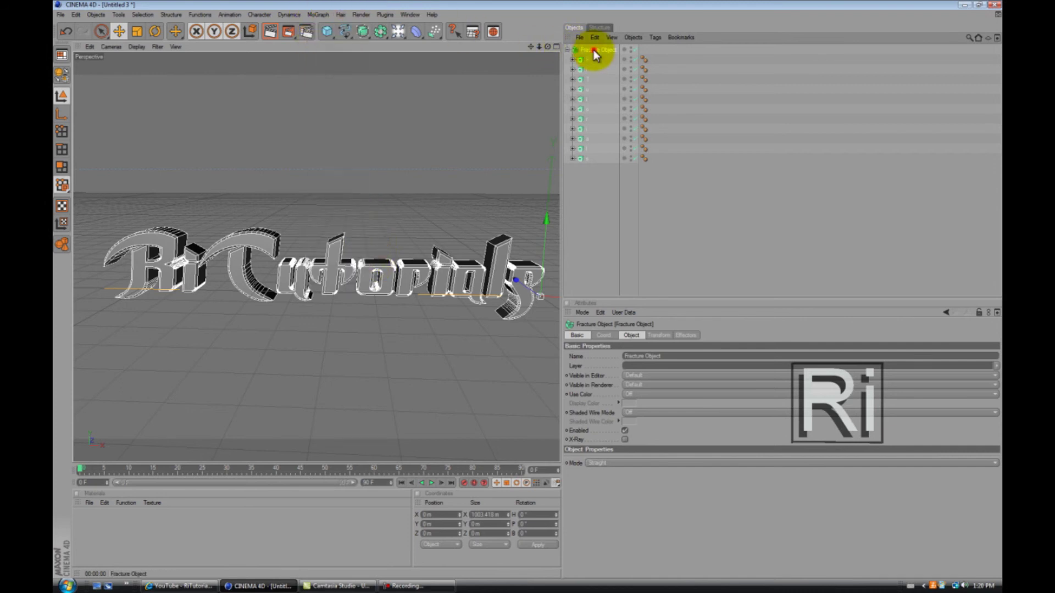
{"action": "left_click", "coordinate": [594, 160], "text": "shift"}
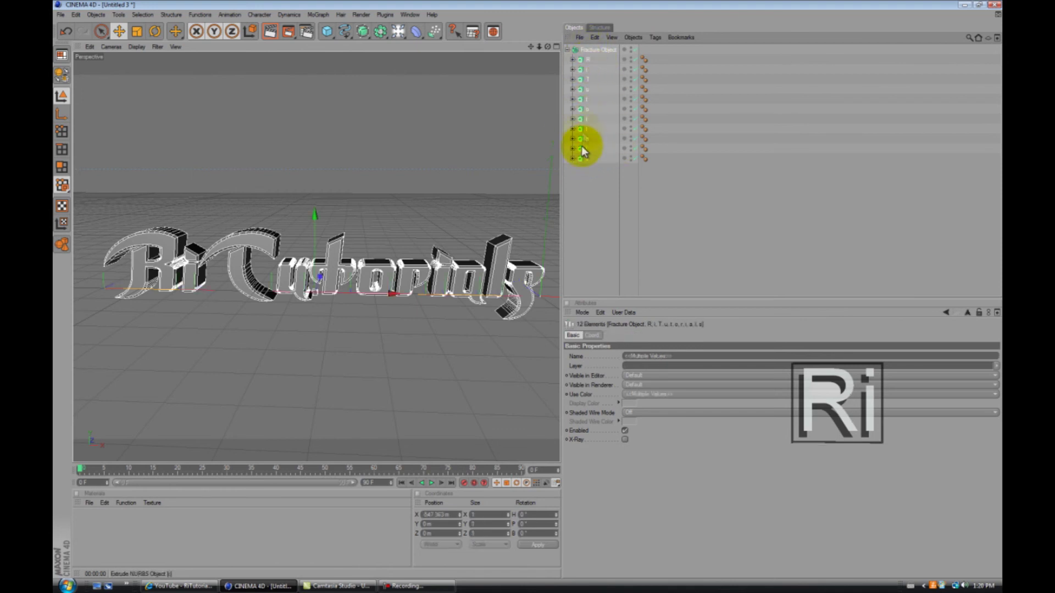
{"action": "left_click", "coordinate": [321, 15]}
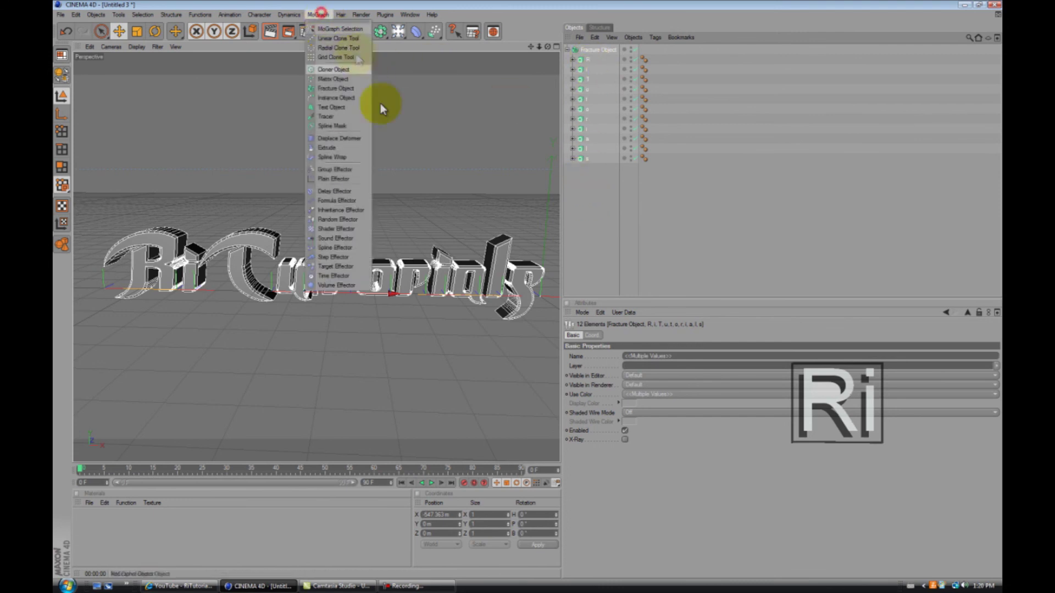
{"action": "left_click", "coordinate": [345, 219]}
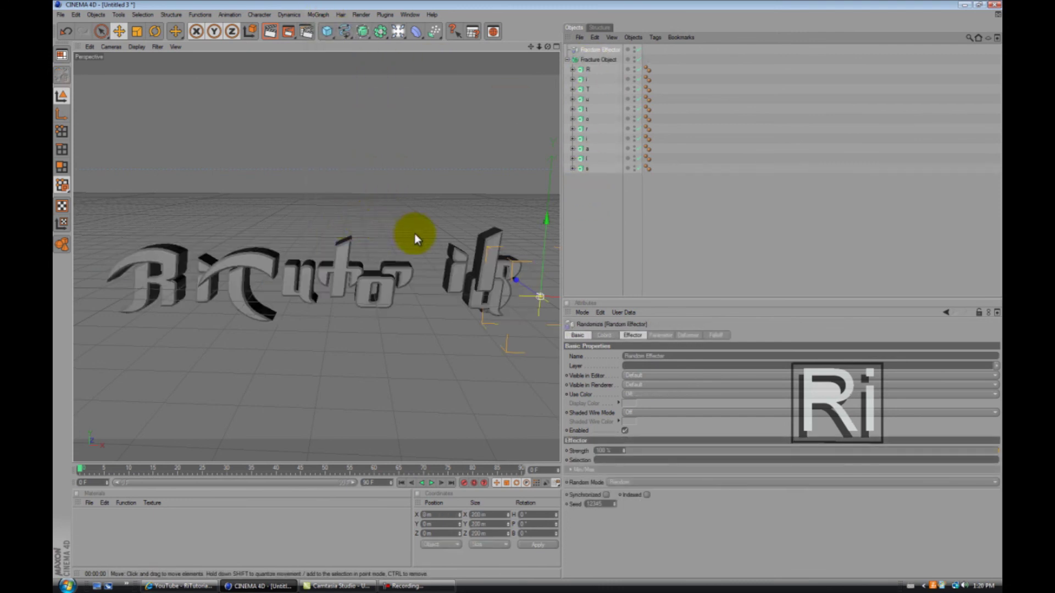